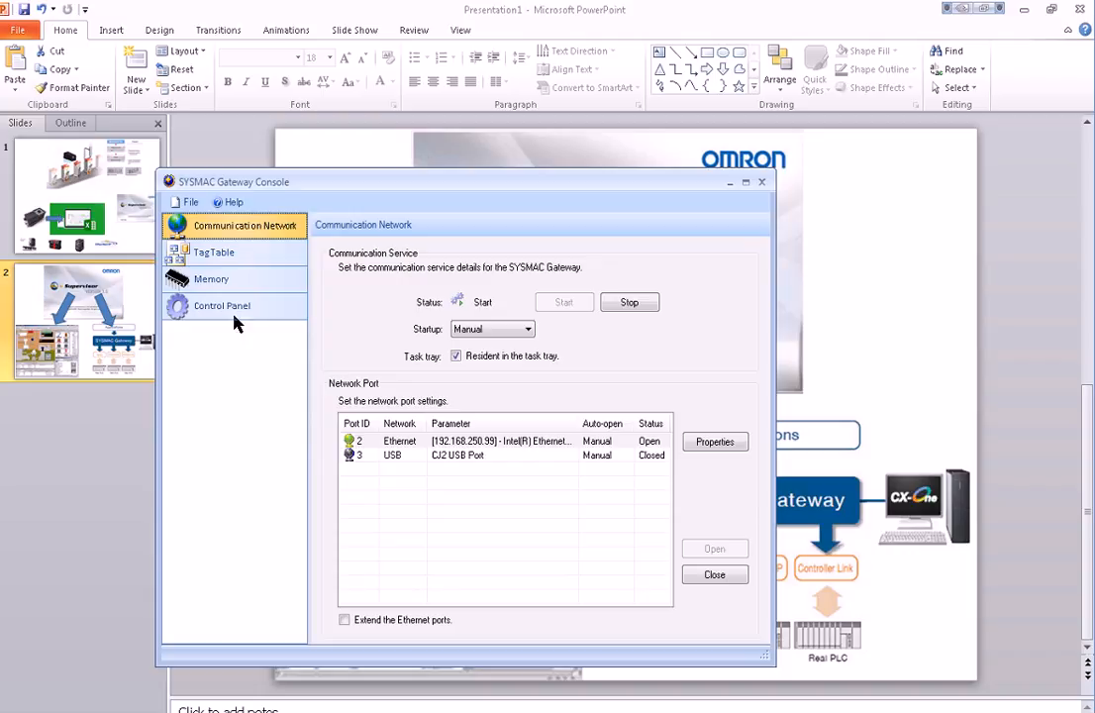
# Check the Ethernet port entry in the network port list, and look over the tag table's variable list and variable types
pyautogui.click(508, 441)
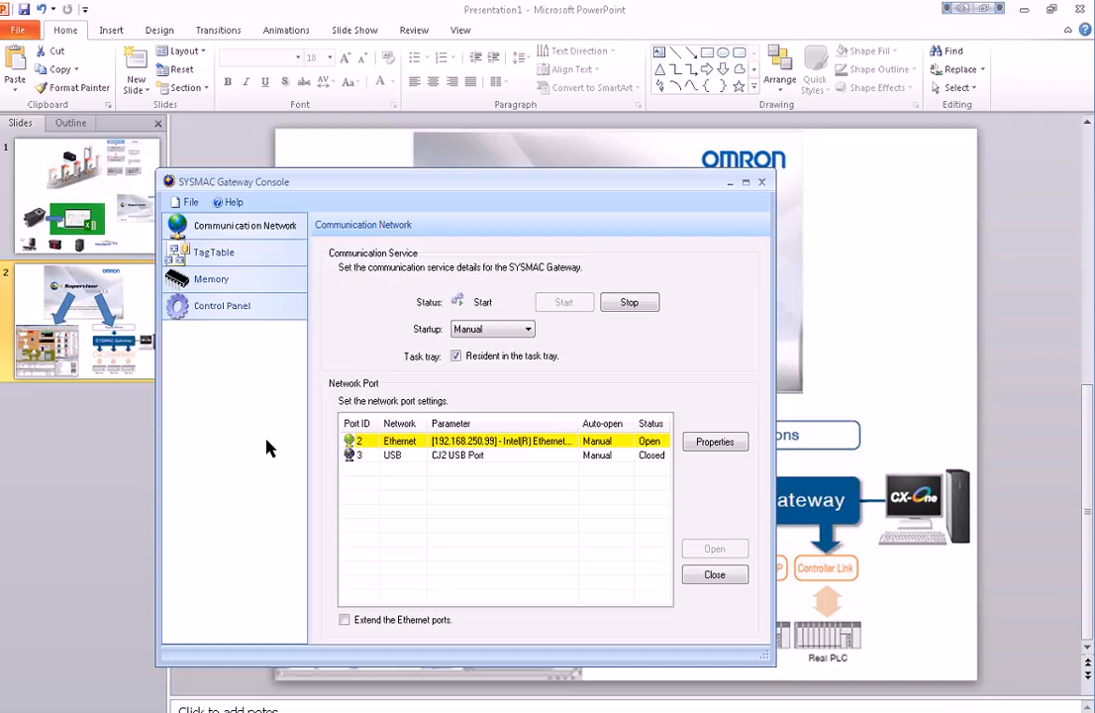
pyautogui.click(212, 254)
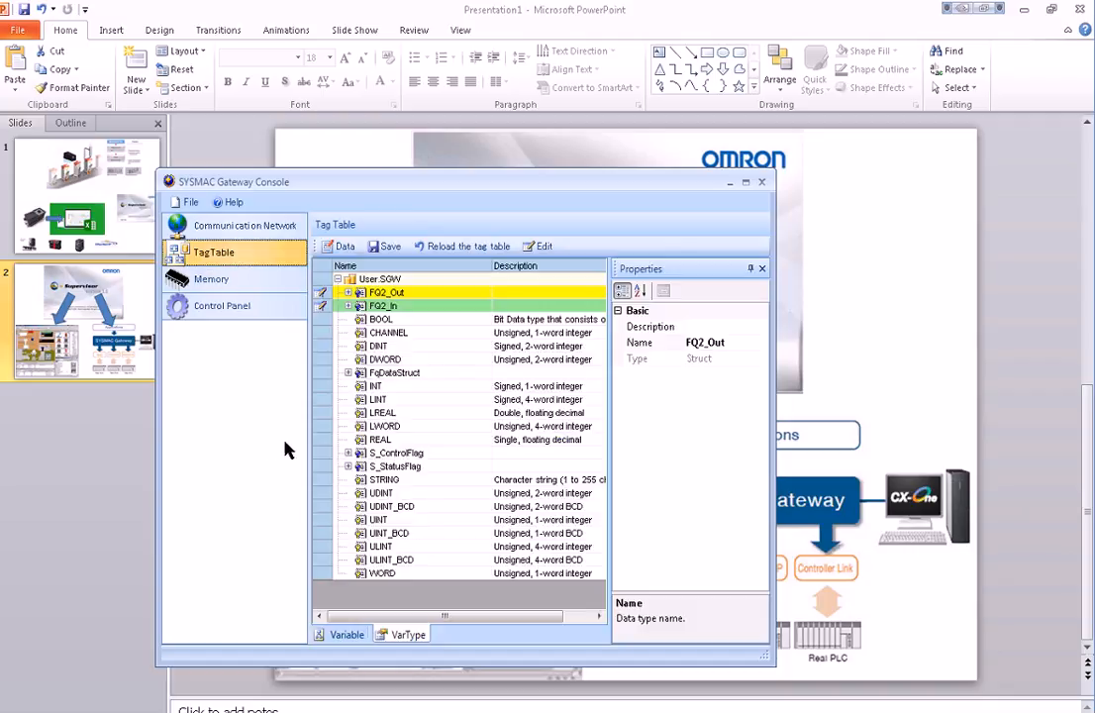
pyautogui.click(342, 634)
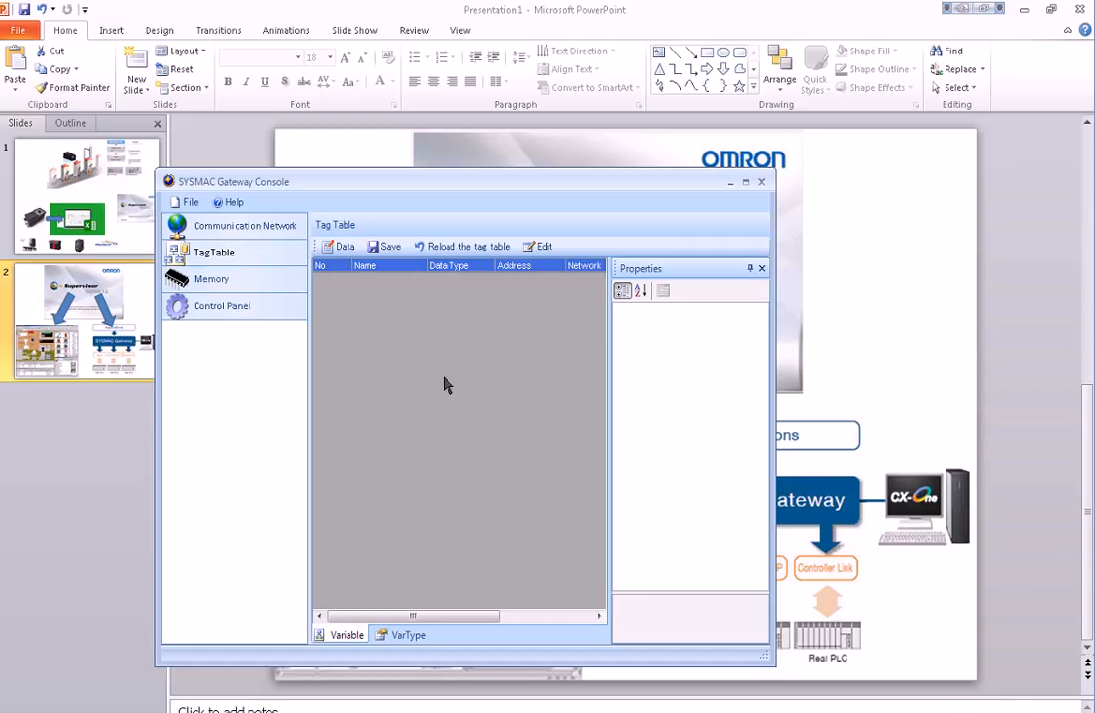
pyautogui.rightClick(424, 353)
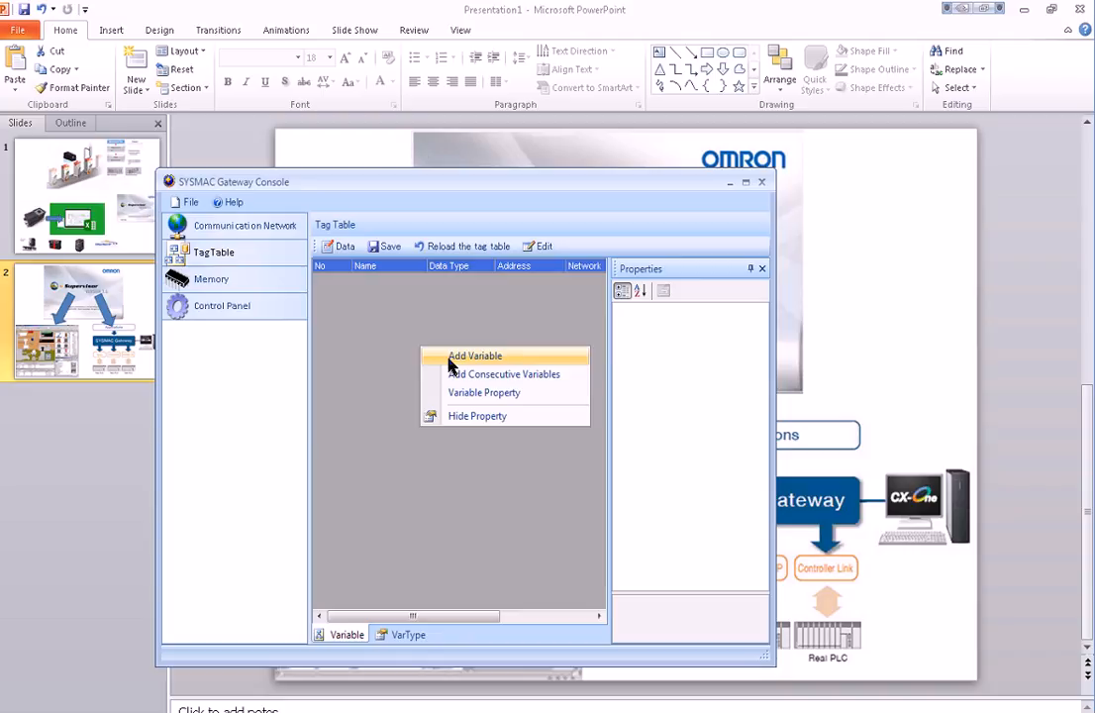
pyautogui.click(394, 634)
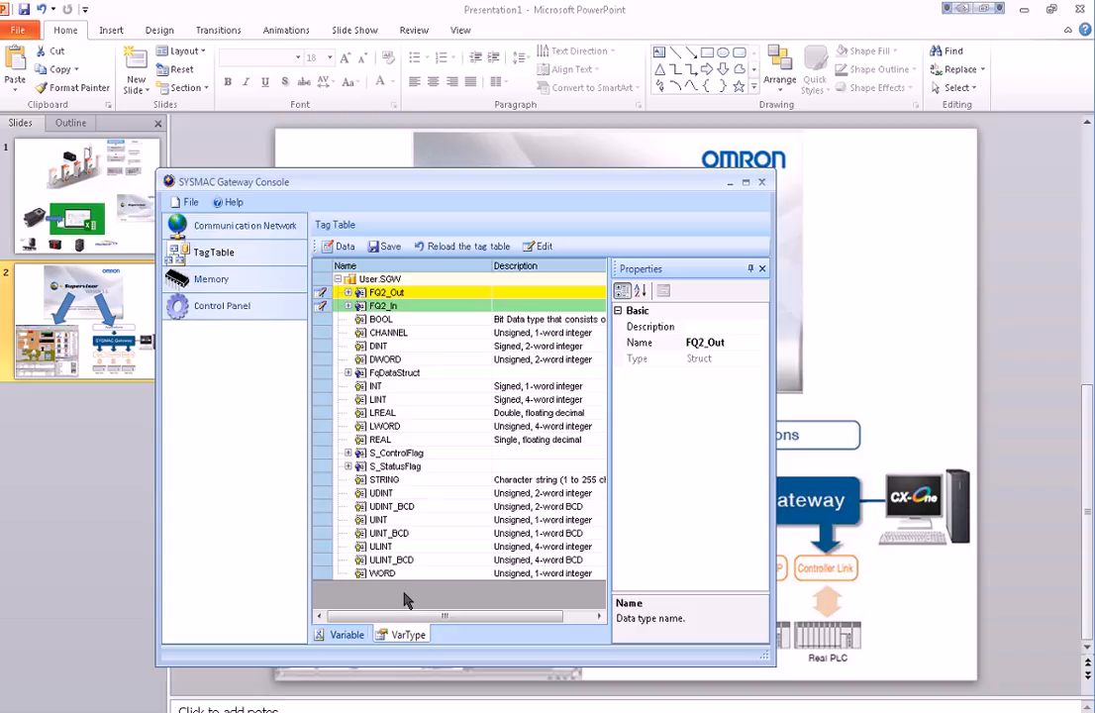
# Switch to the FQ2 user's manual PDF in the browser, examine the command and response area memory assignments, and return to the SYSMAC Gateway Console
pyautogui.hotkey('alt', 'Tab')
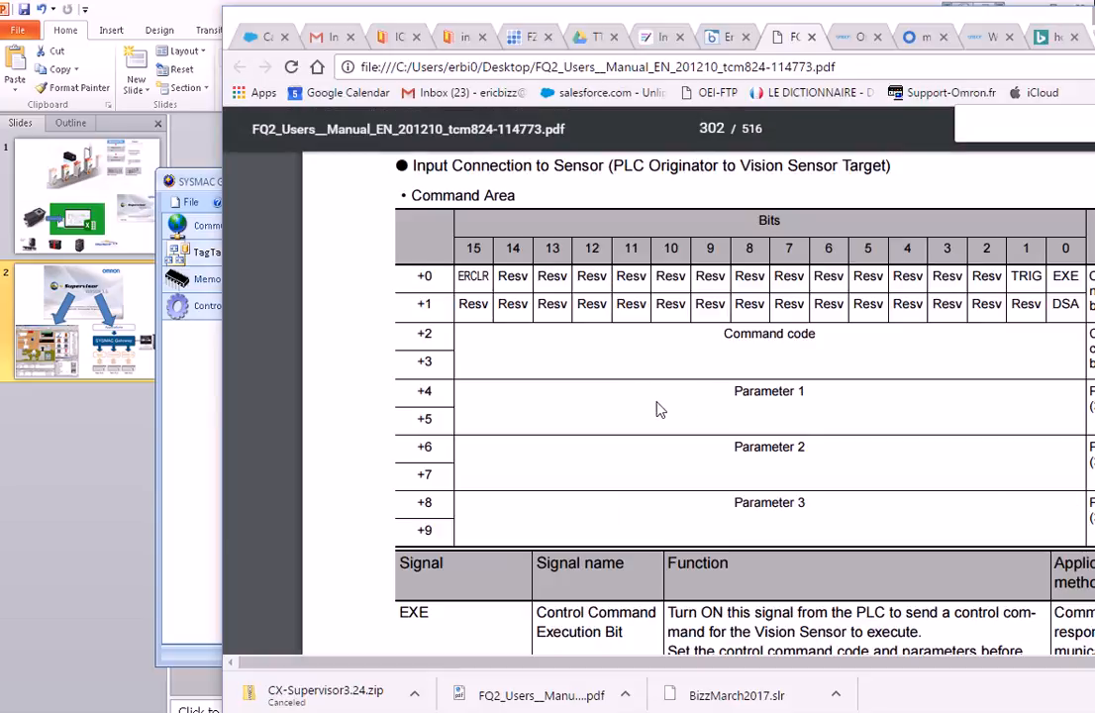
pyautogui.scroll(3, 658, 407)
pyautogui.scroll(4, 659, 407)
pyautogui.scroll(-6, 659, 408)
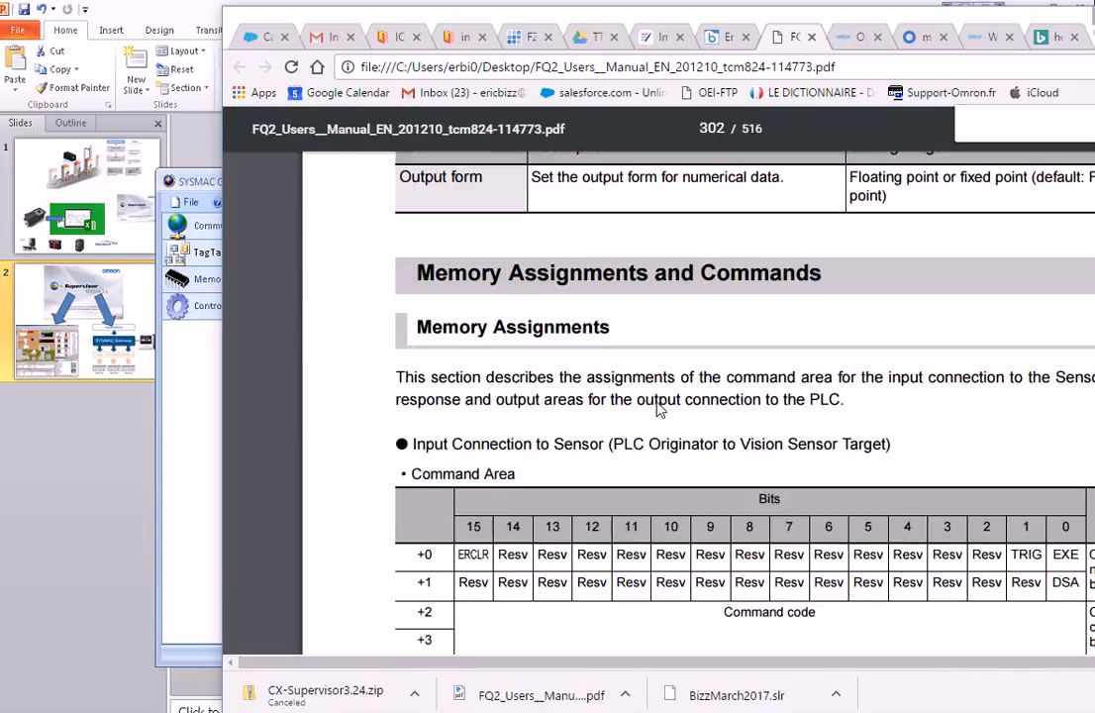
pyautogui.scroll(-1, 660, 407)
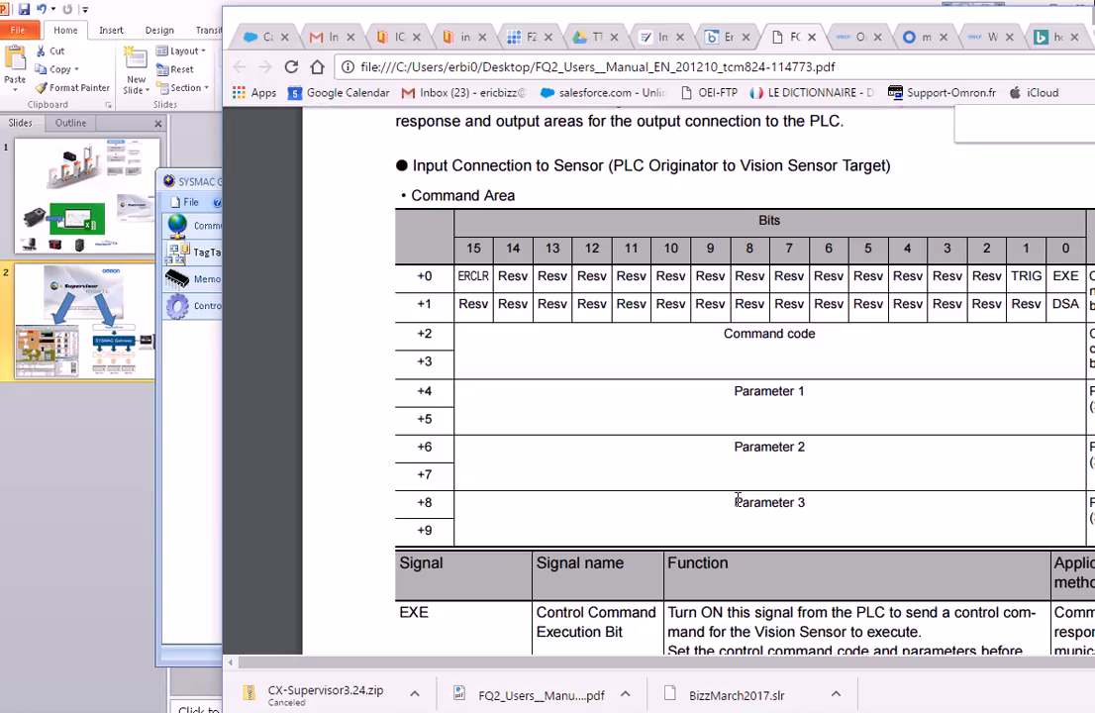
pyautogui.scroll(-5, 738, 426)
pyautogui.scroll(4, 734, 458)
pyautogui.scroll(-12, 735, 465)
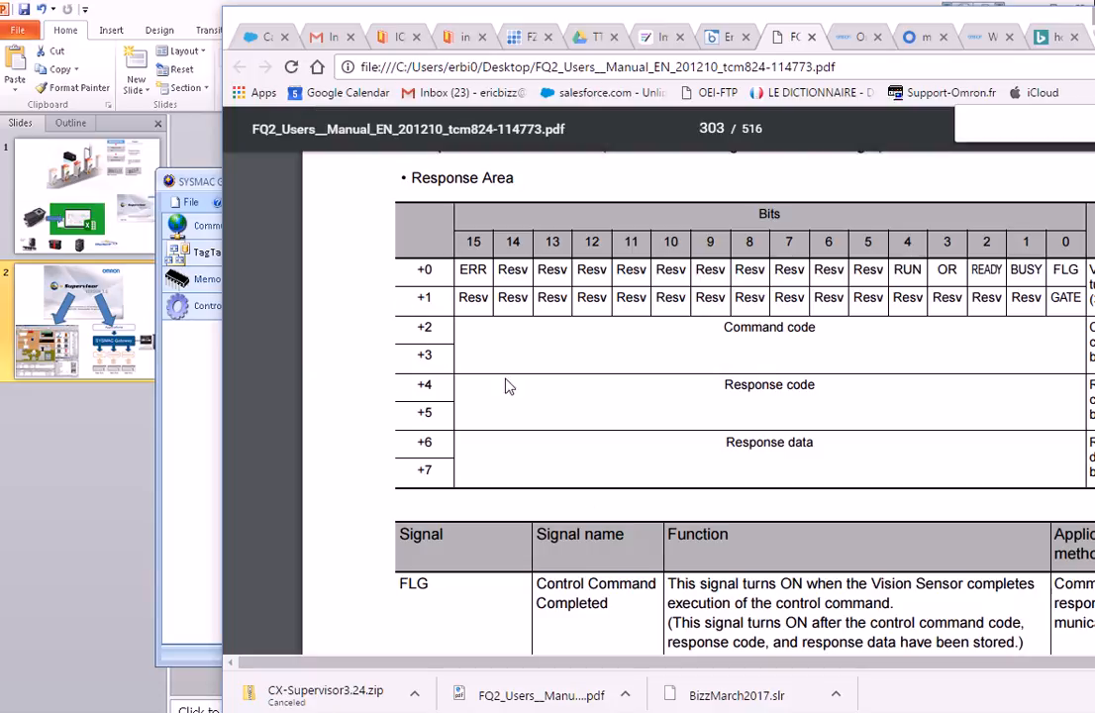
pyautogui.click(193, 437)
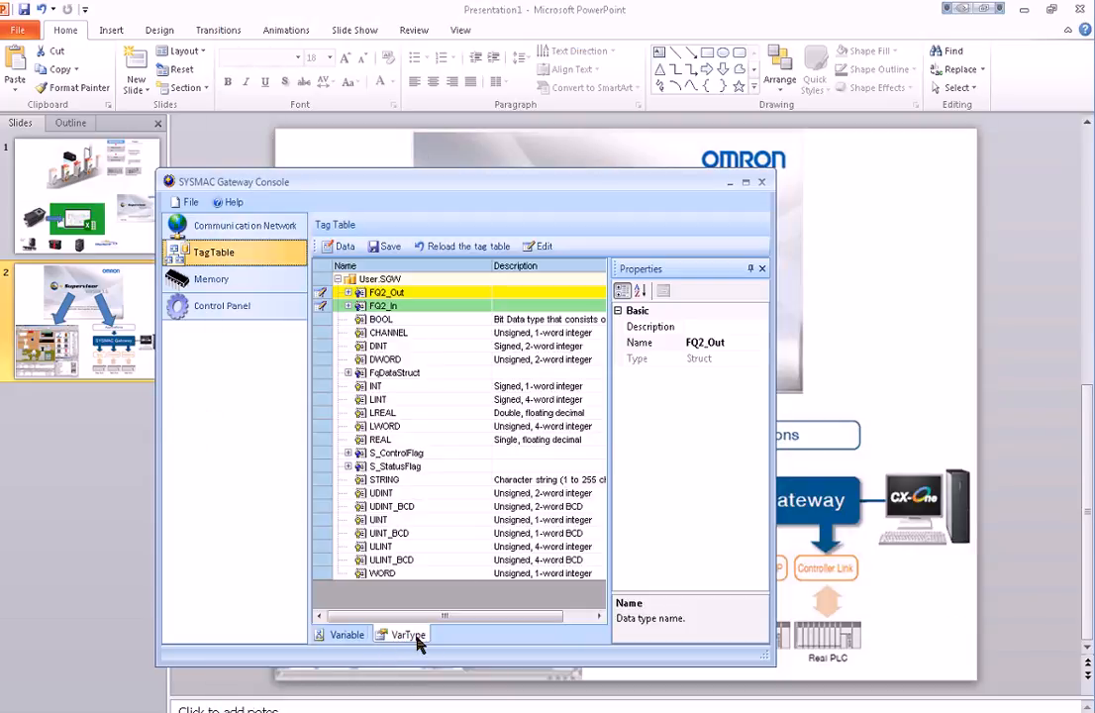
# Try defining a new struct variable type named Test with a first member BitsContr of data type BOOL
pyautogui.rightClick(404, 603)
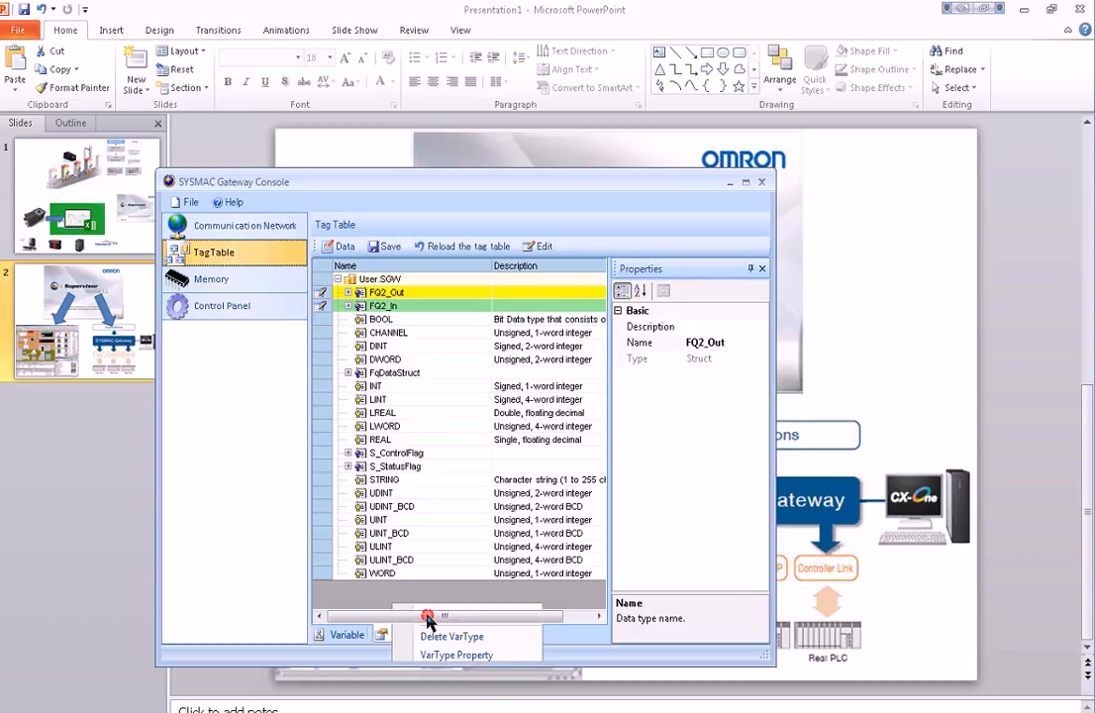
pyautogui.click(411, 614)
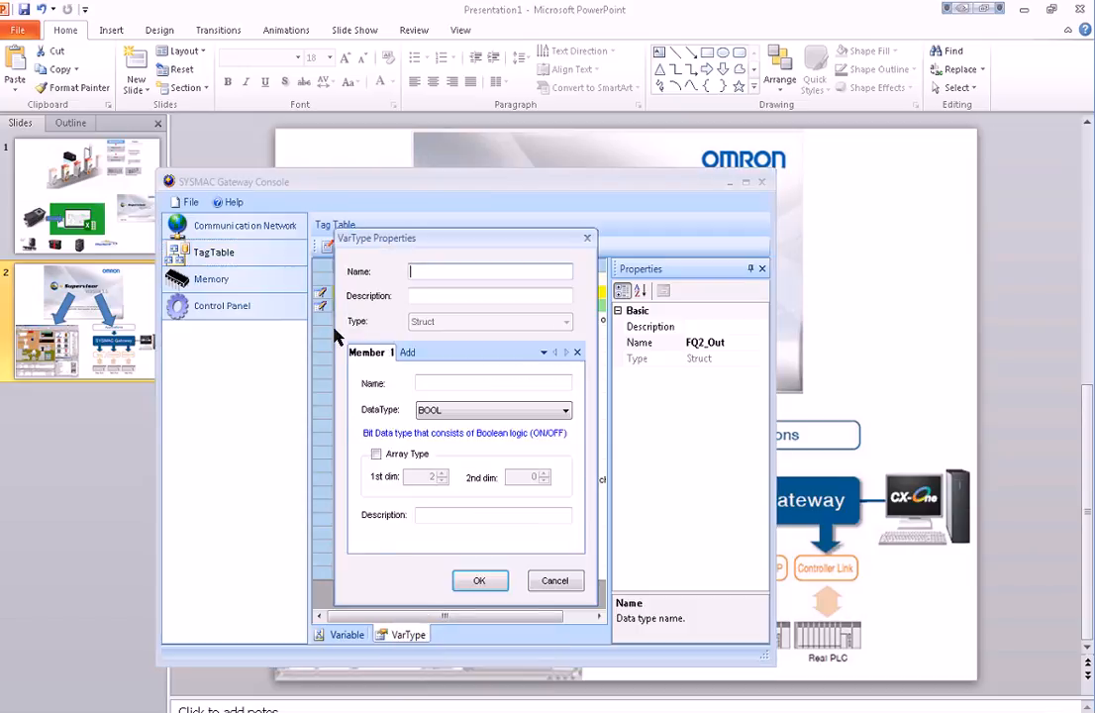
pyautogui.write('Test')
pyautogui.click(422, 384)
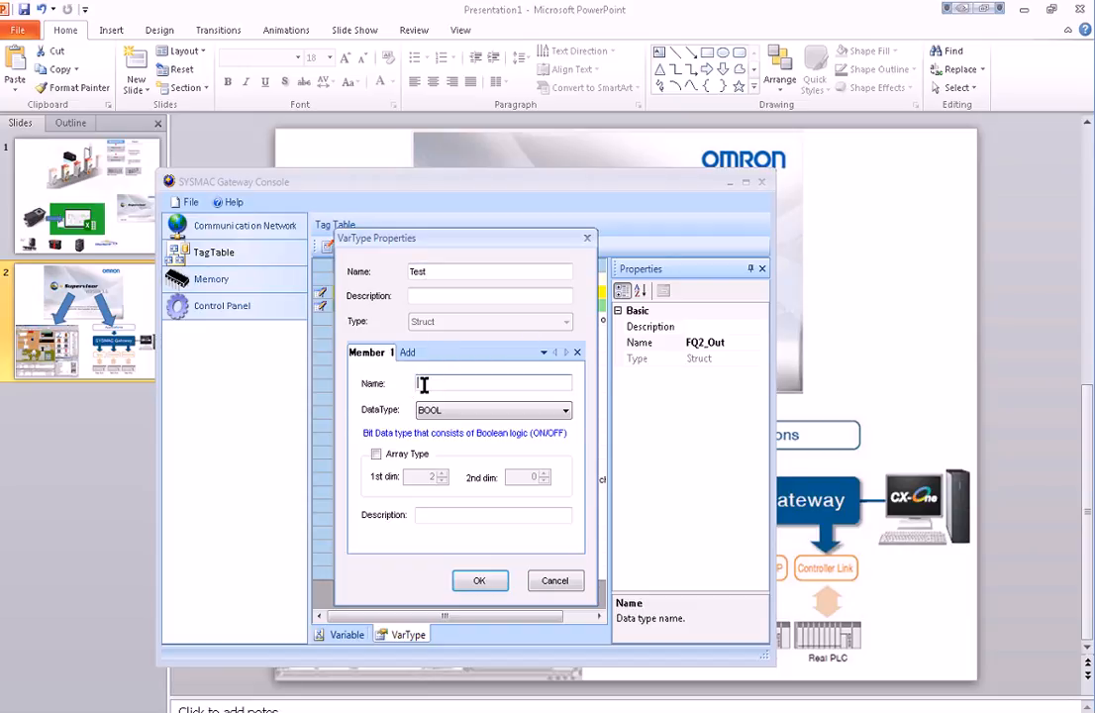
pyautogui.write('BitsContr')
pyautogui.click(508, 411)
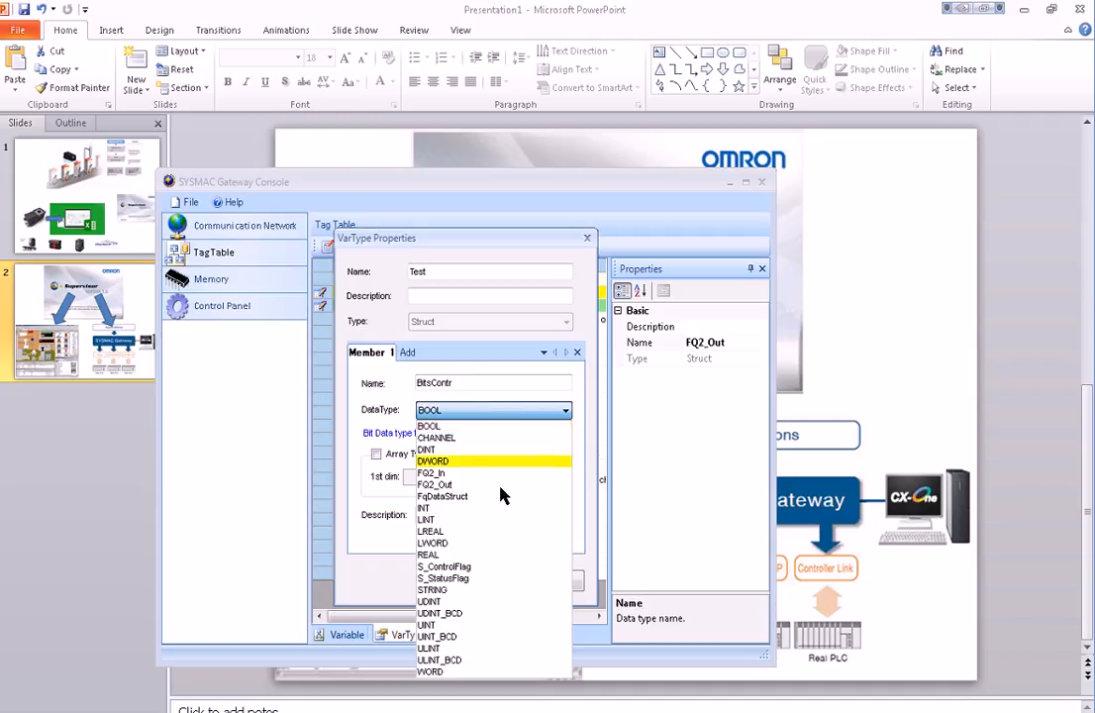
pyautogui.click(481, 423)
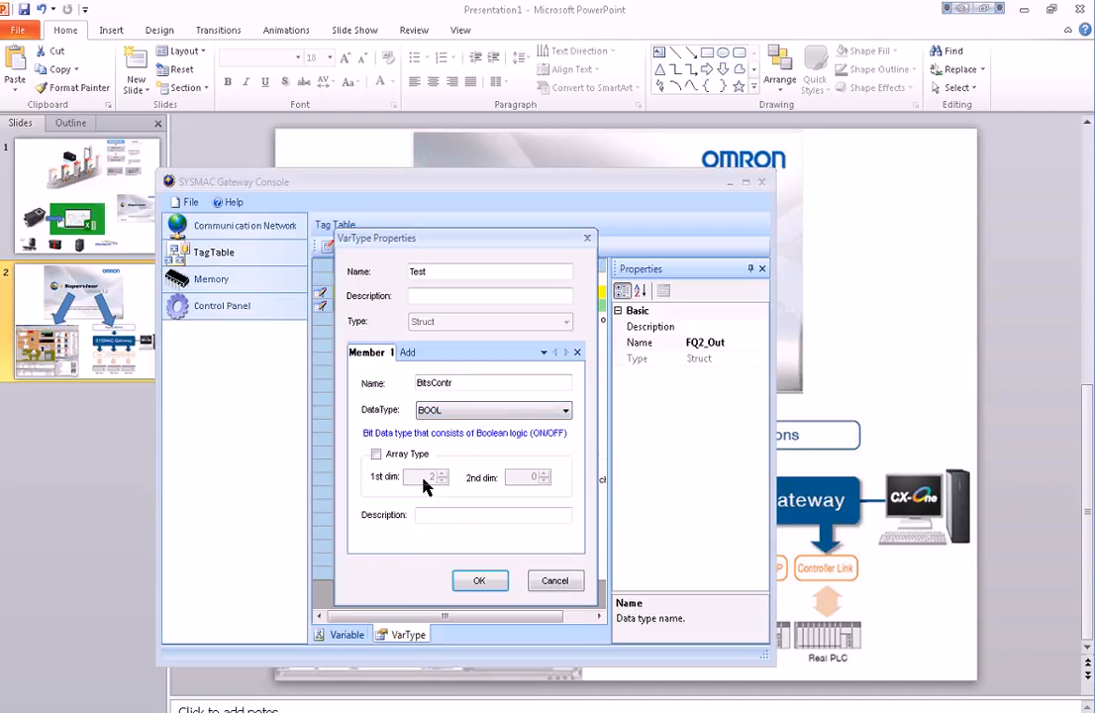
# Try adding members 2, 3 and 4 to the Test struct with member 3 as BOOL, and discard the new type
pyautogui.click(411, 354)
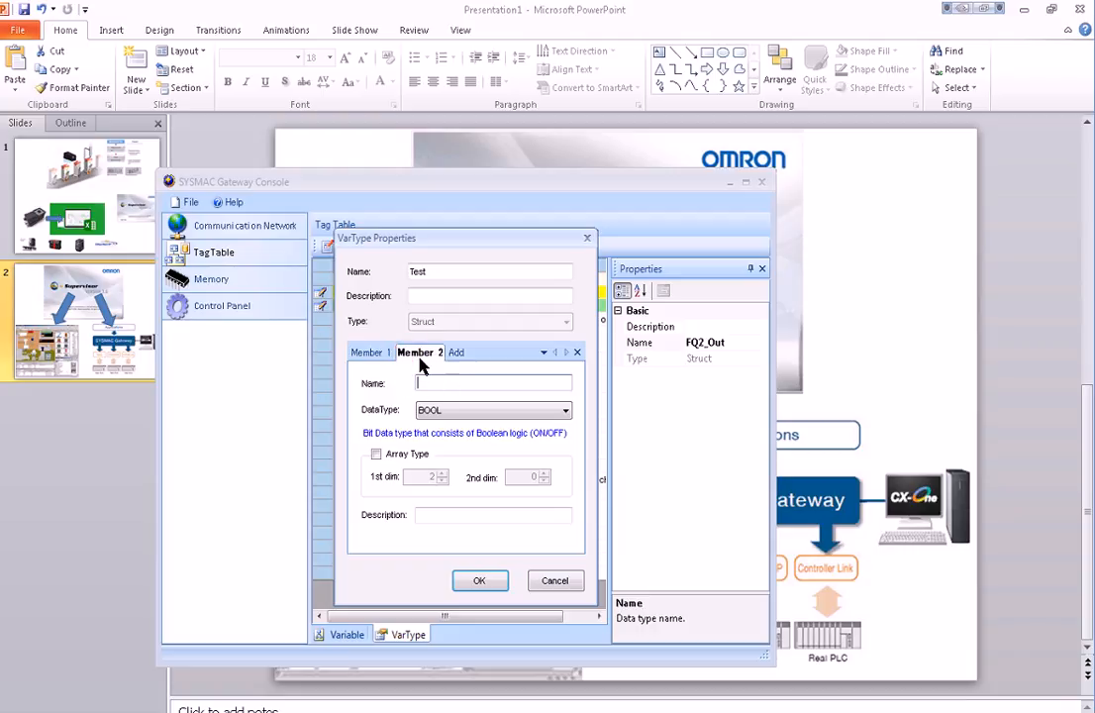
pyautogui.click(455, 355)
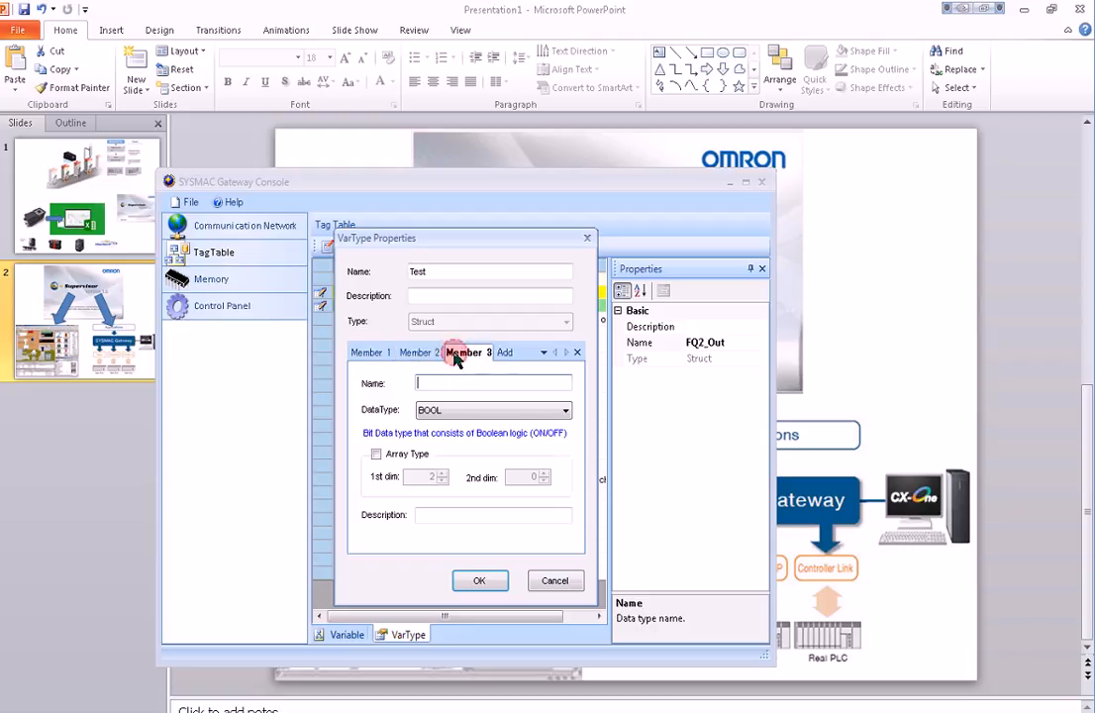
pyautogui.click(505, 356)
pyautogui.click(419, 352)
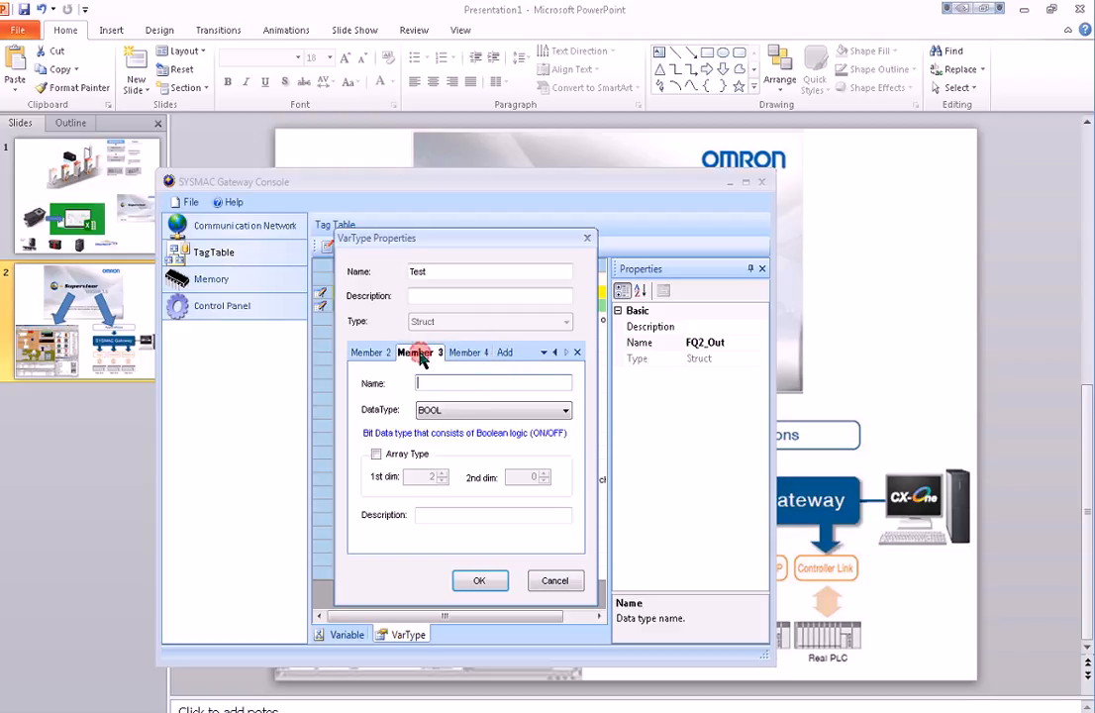
pyautogui.click(444, 414)
pyautogui.click(443, 425)
pyautogui.click(555, 580)
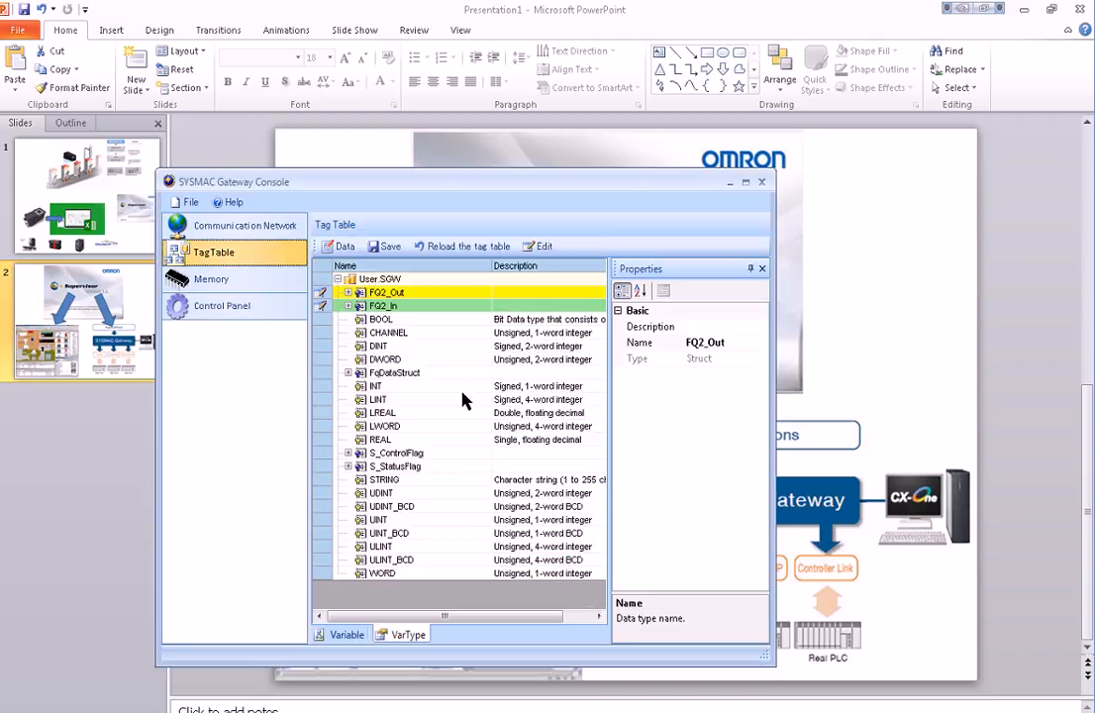
# Show the members of the FQ2_Out type, and add a variable named FQ_In with data type FQ2_In to the tag table
pyautogui.click(348, 292)
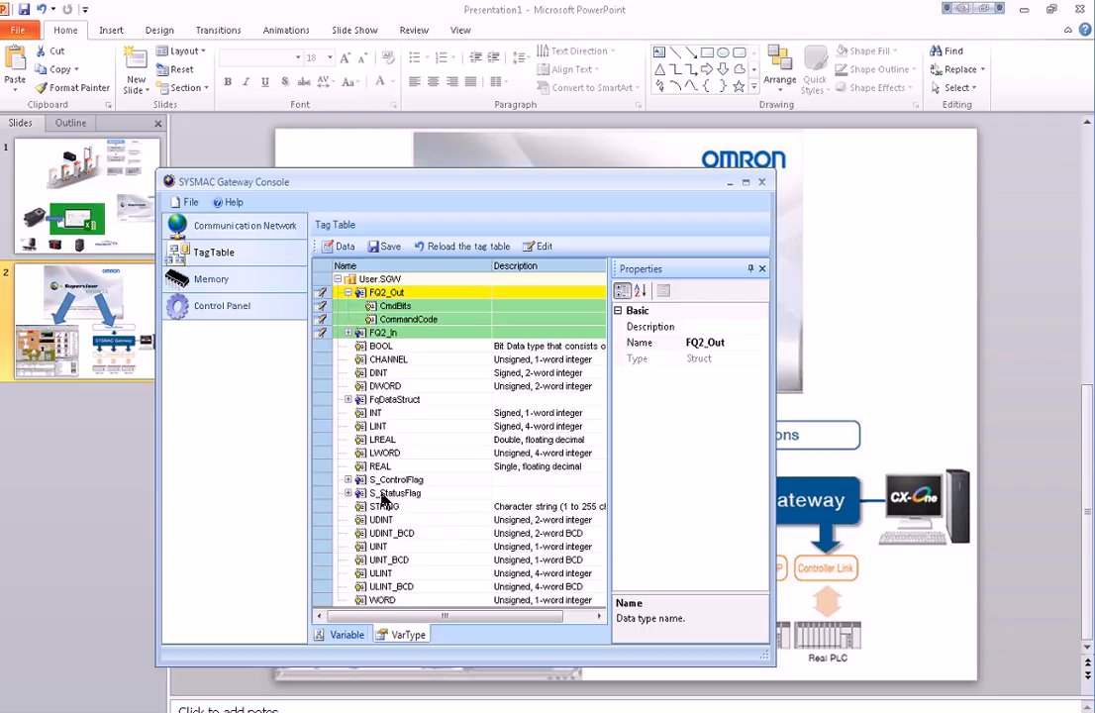
pyautogui.click(343, 632)
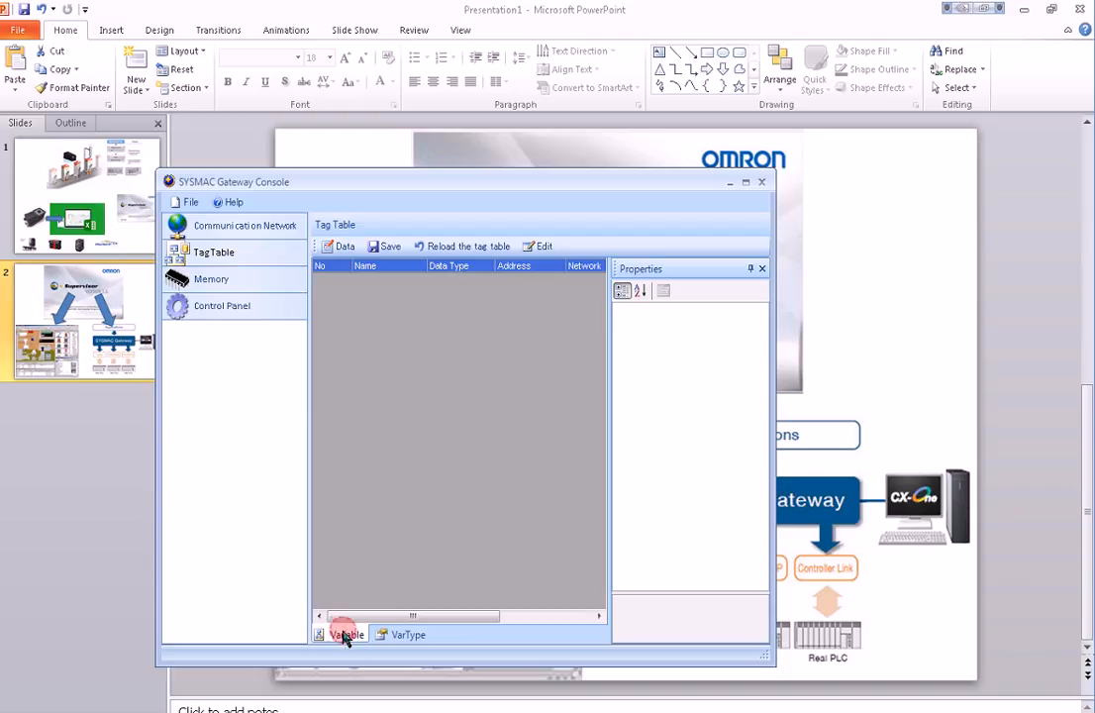
pyautogui.rightClick(409, 410)
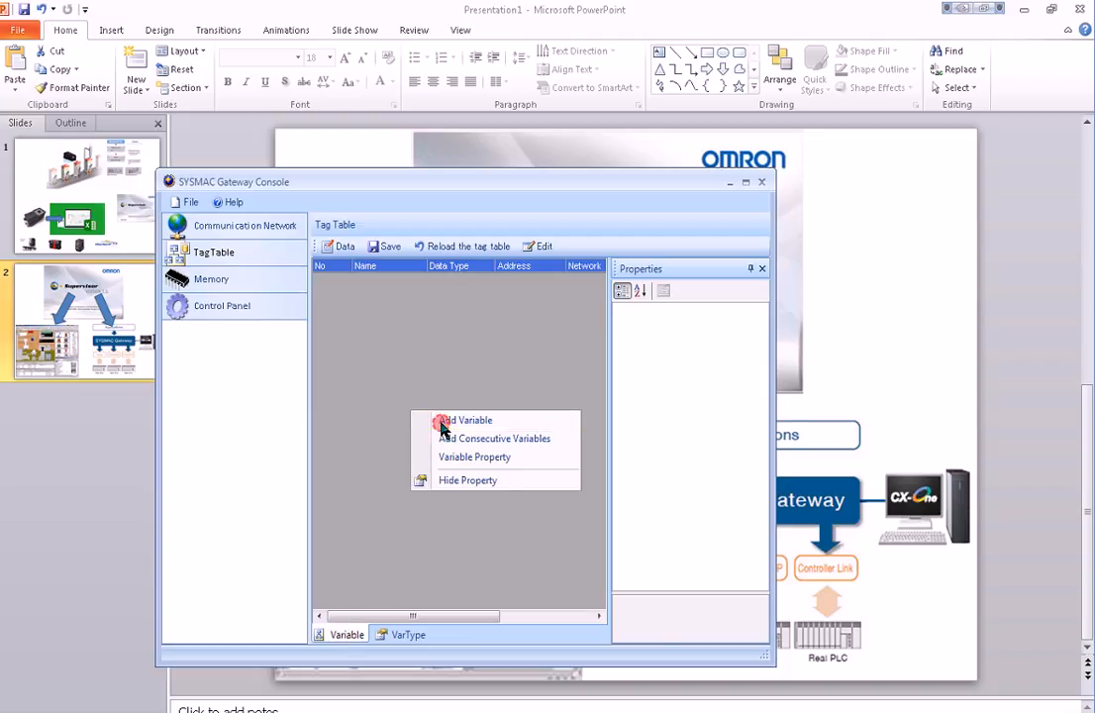
pyautogui.click(442, 424)
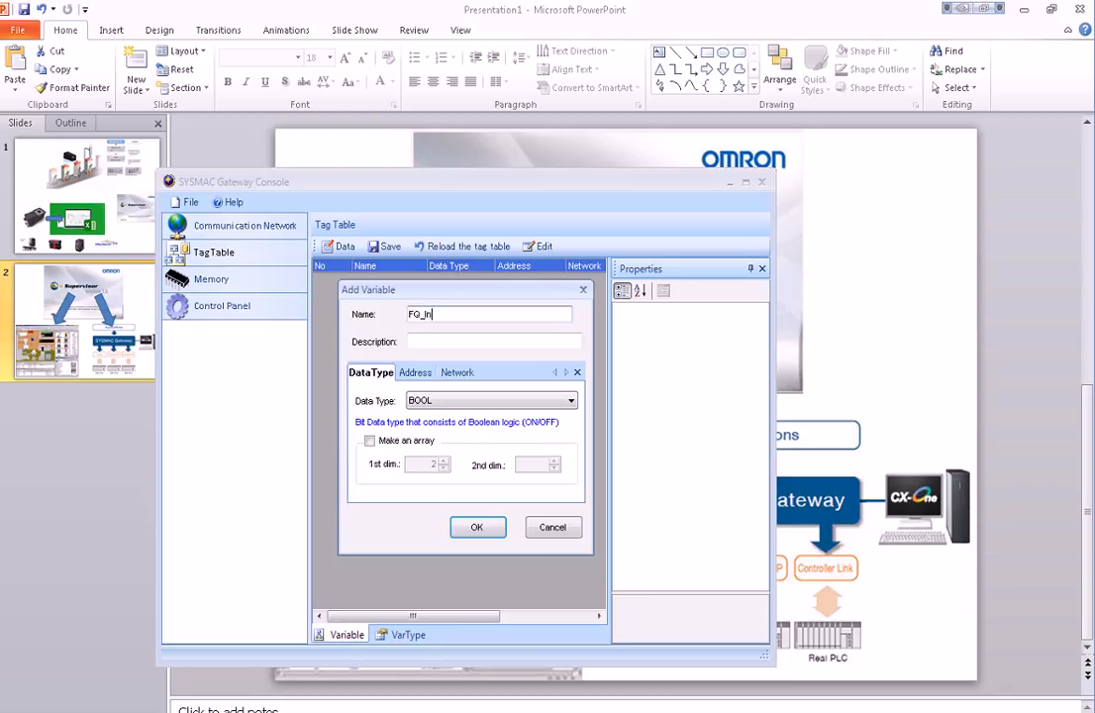
pyautogui.click(421, 402)
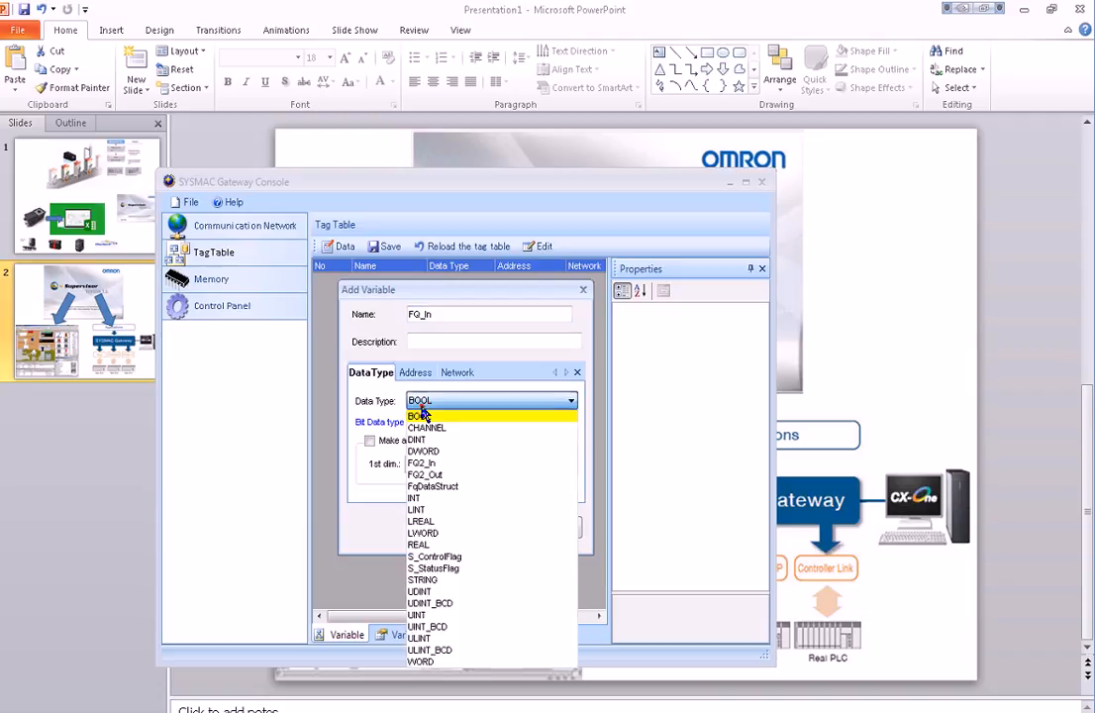
pyautogui.click(436, 462)
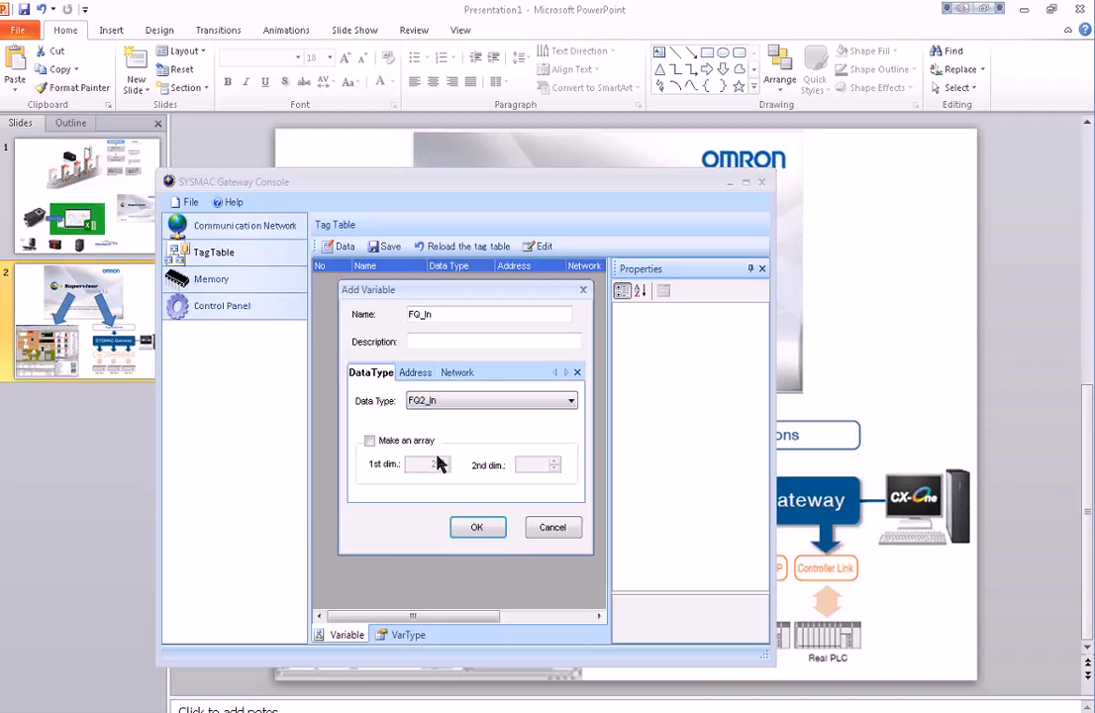
pyautogui.click(465, 527)
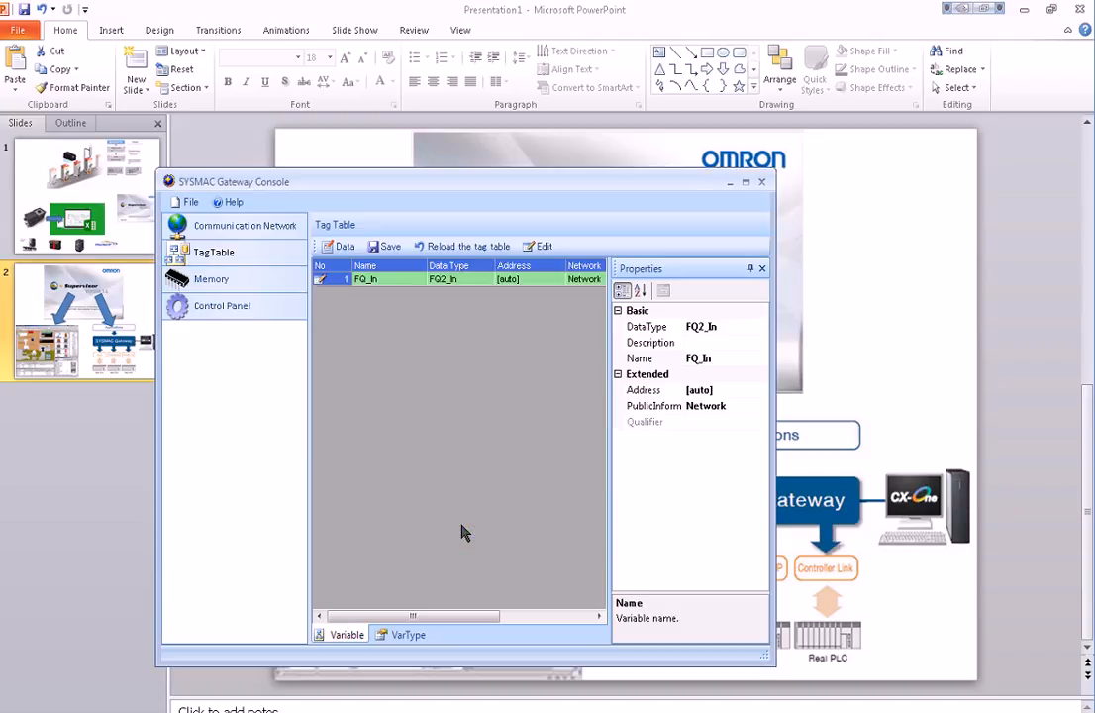
# Set the network attribute of the FQ_In variable to IN
pyautogui.click(584, 280)
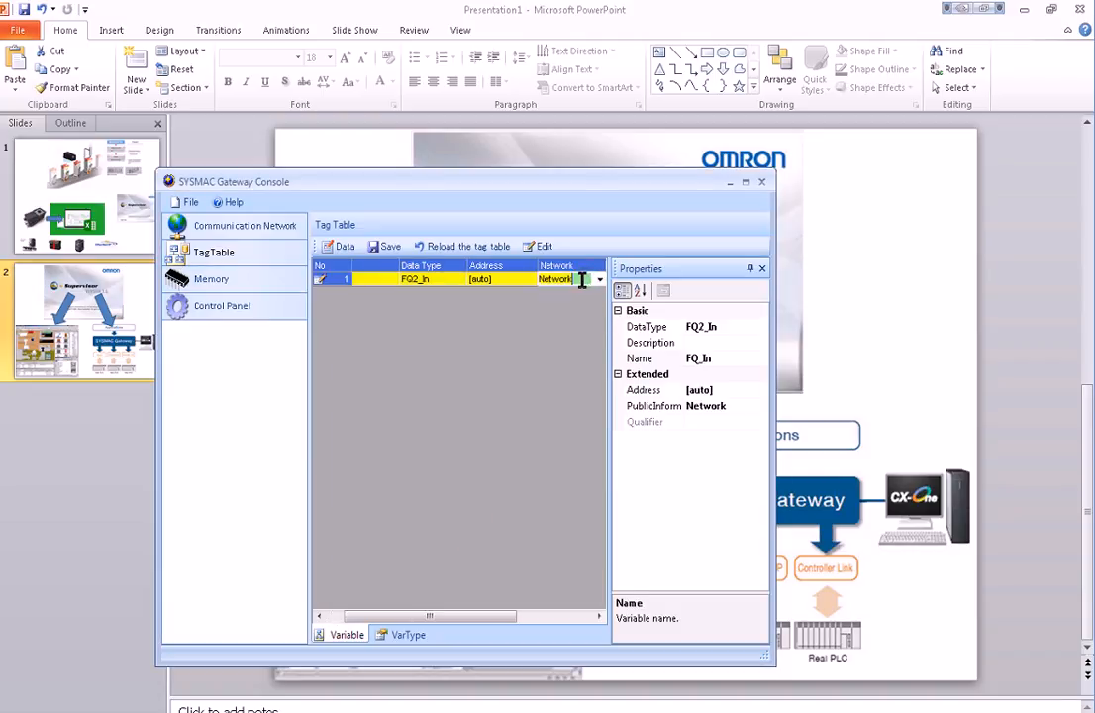
pyautogui.click(599, 279)
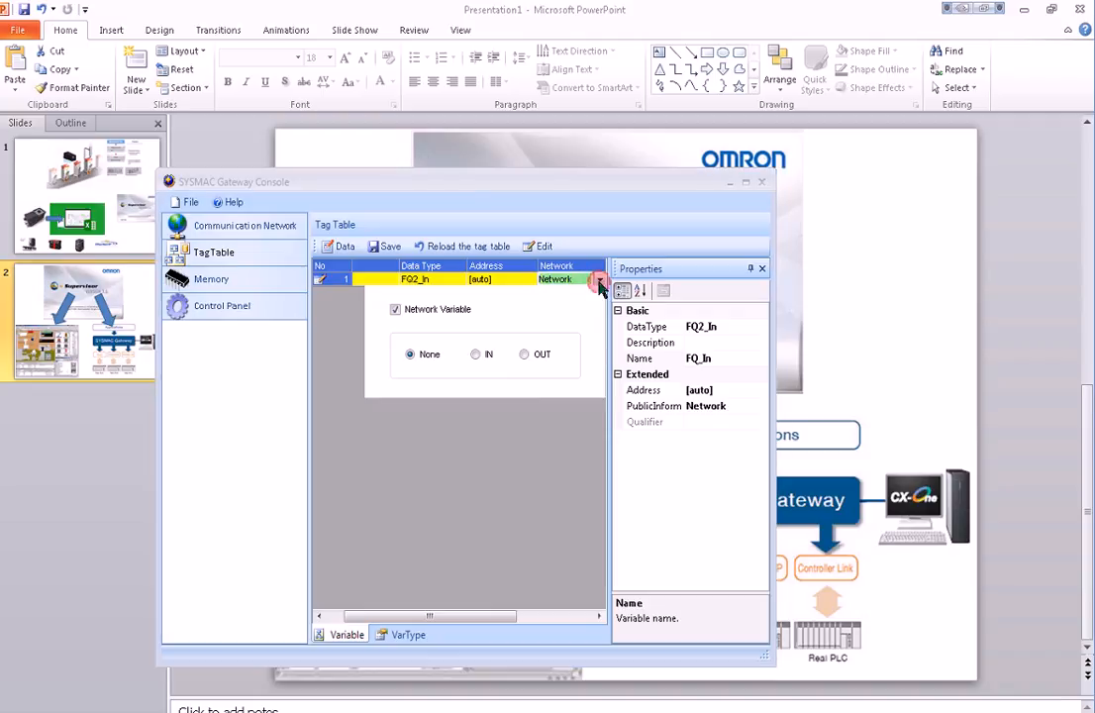
pyautogui.click(479, 355)
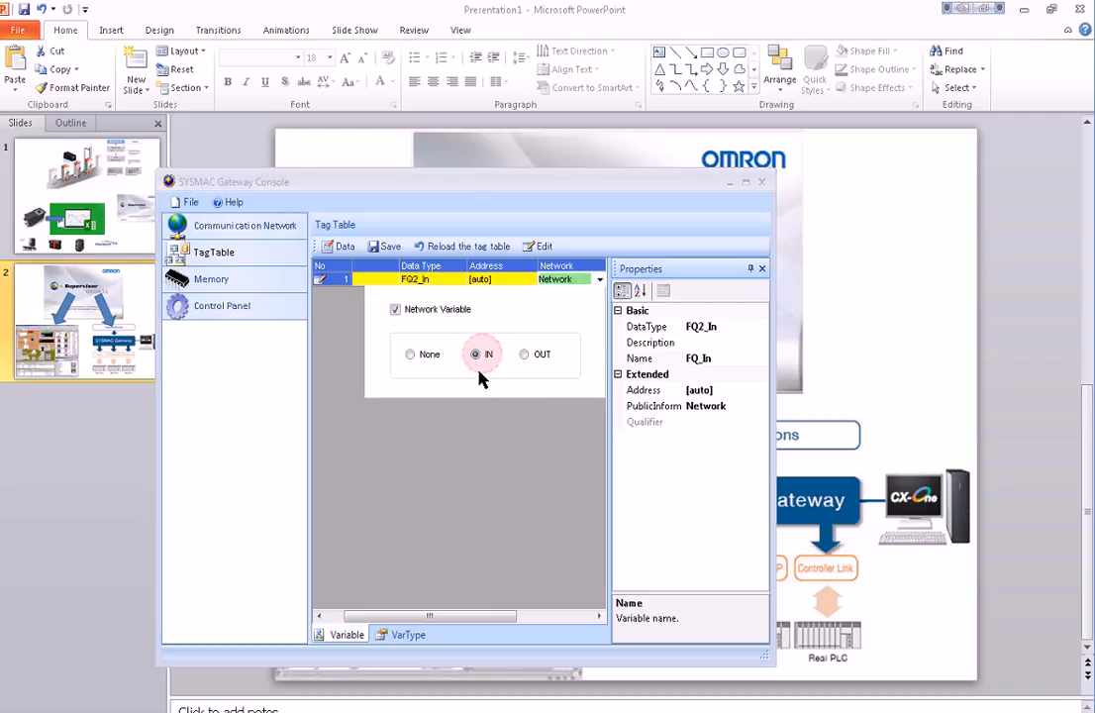
pyautogui.click(471, 414)
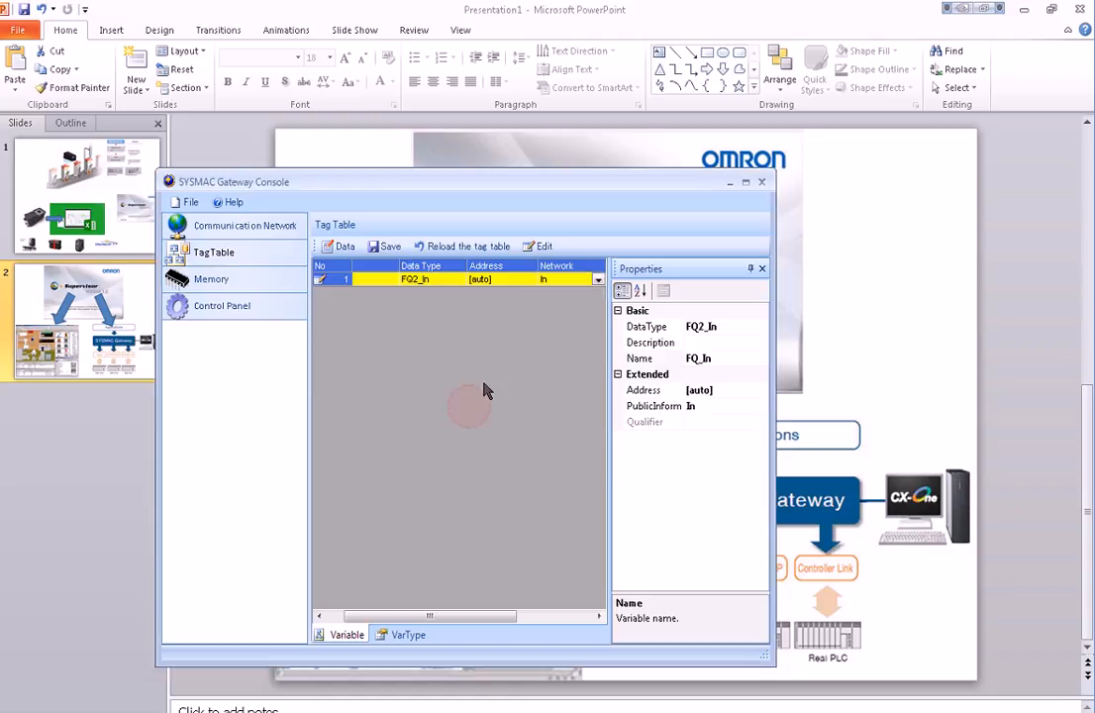
# Add a variable named FQ_Out with data type FQ2_Out and network attribute OUT to the tag table
pyautogui.rightClick(344, 355)
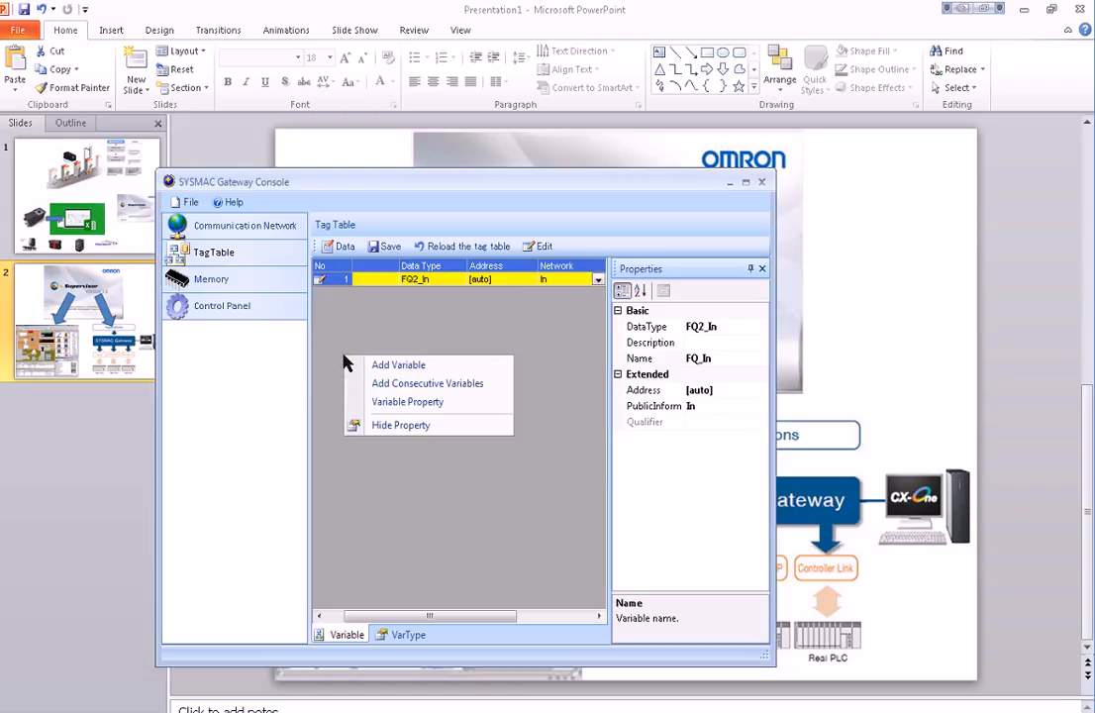
pyautogui.click(368, 364)
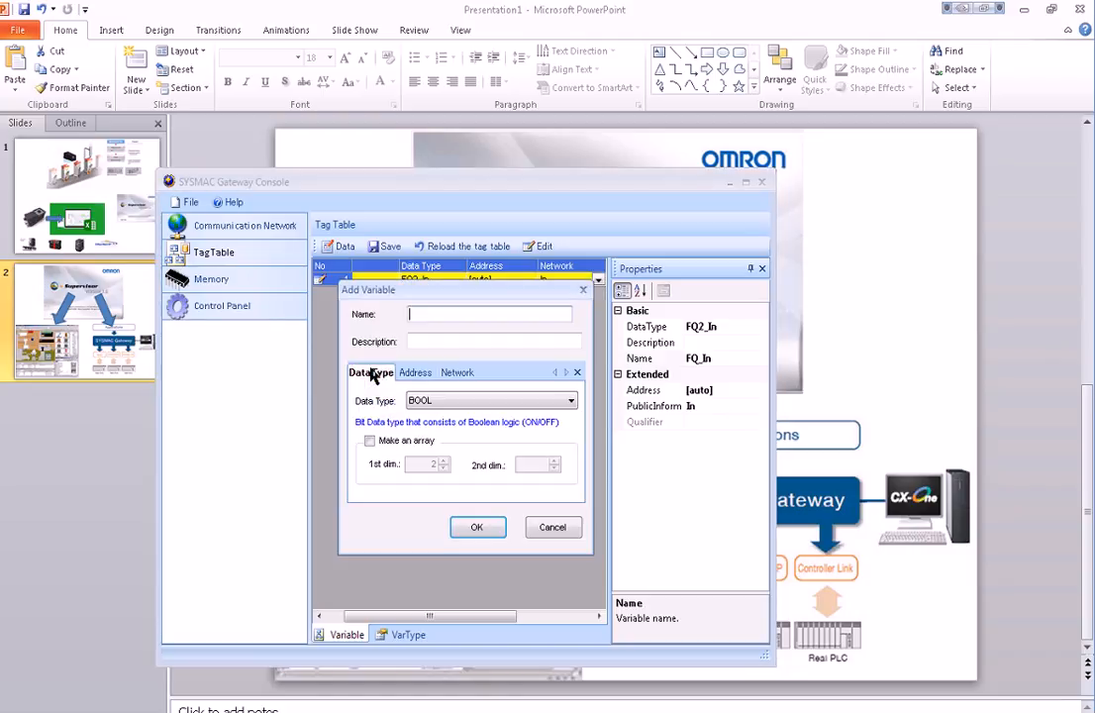
pyautogui.write('FQ_Out')
pyautogui.click(445, 400)
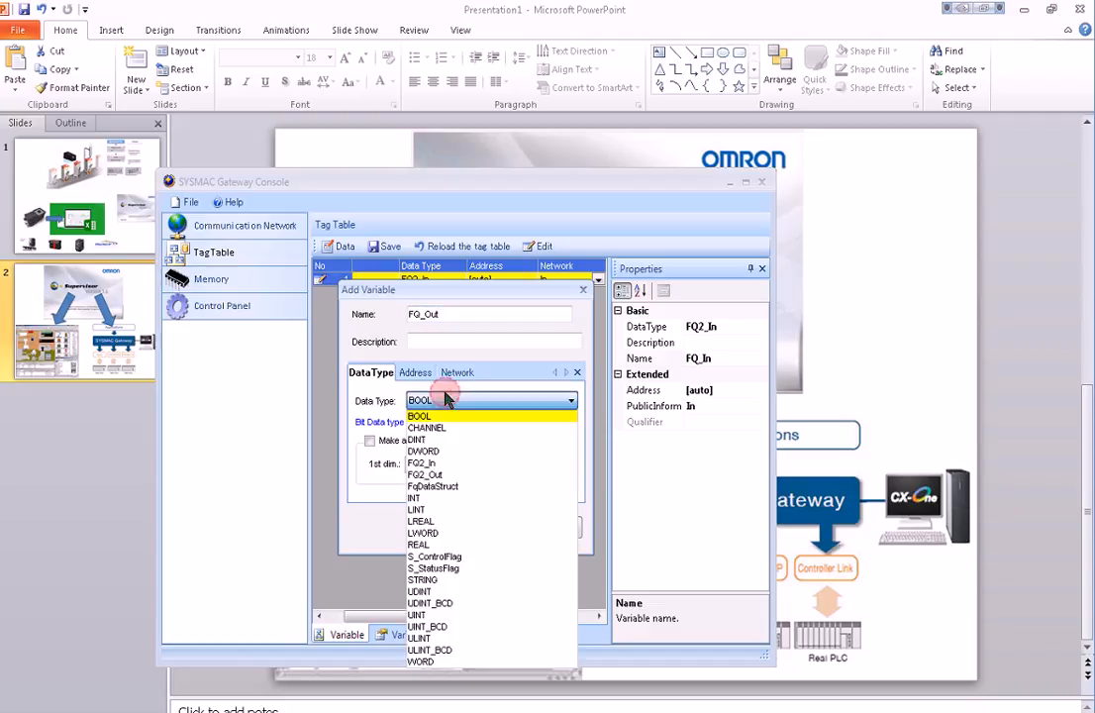
pyautogui.click(447, 474)
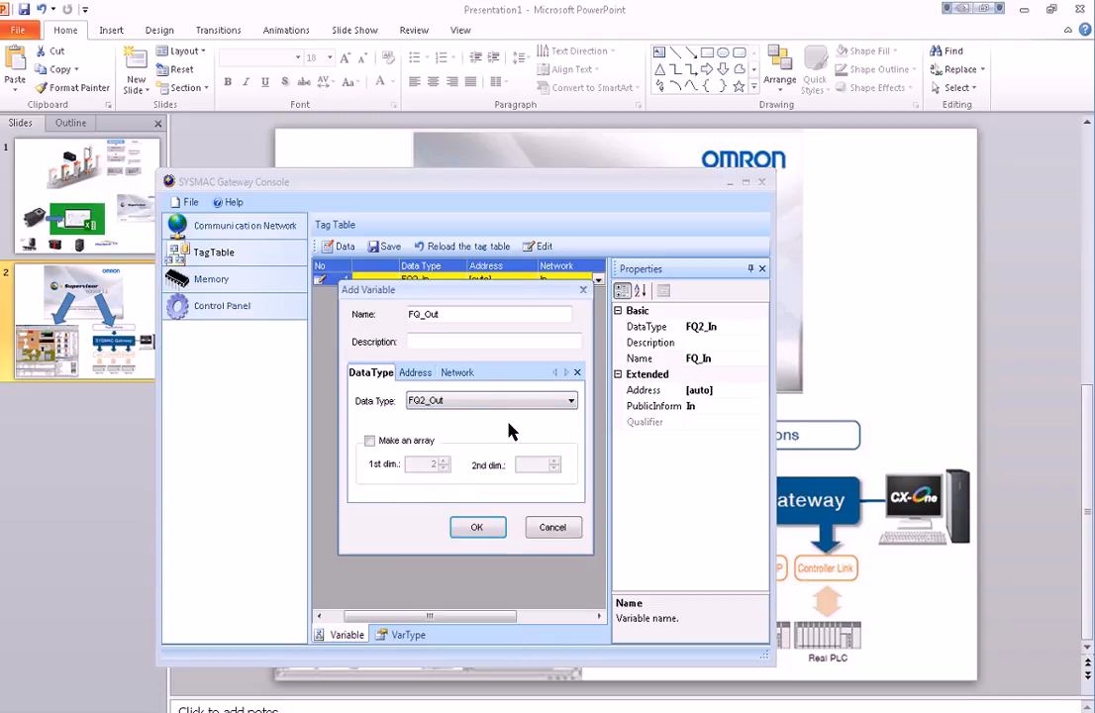
pyautogui.click(458, 373)
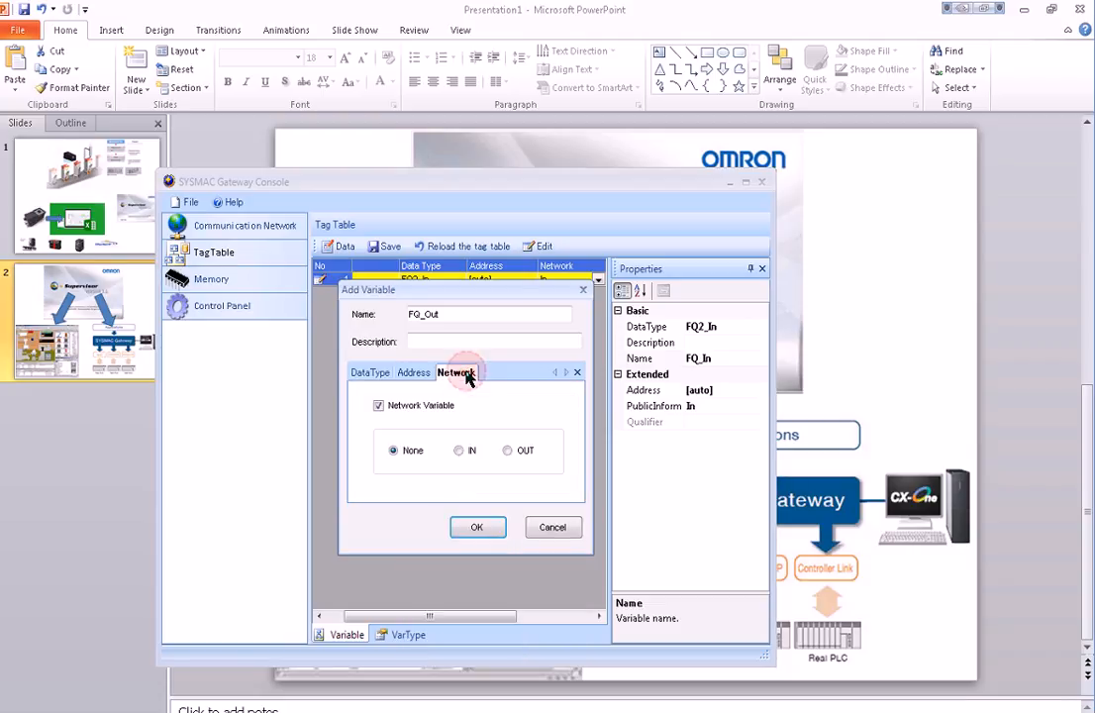
pyautogui.click(507, 452)
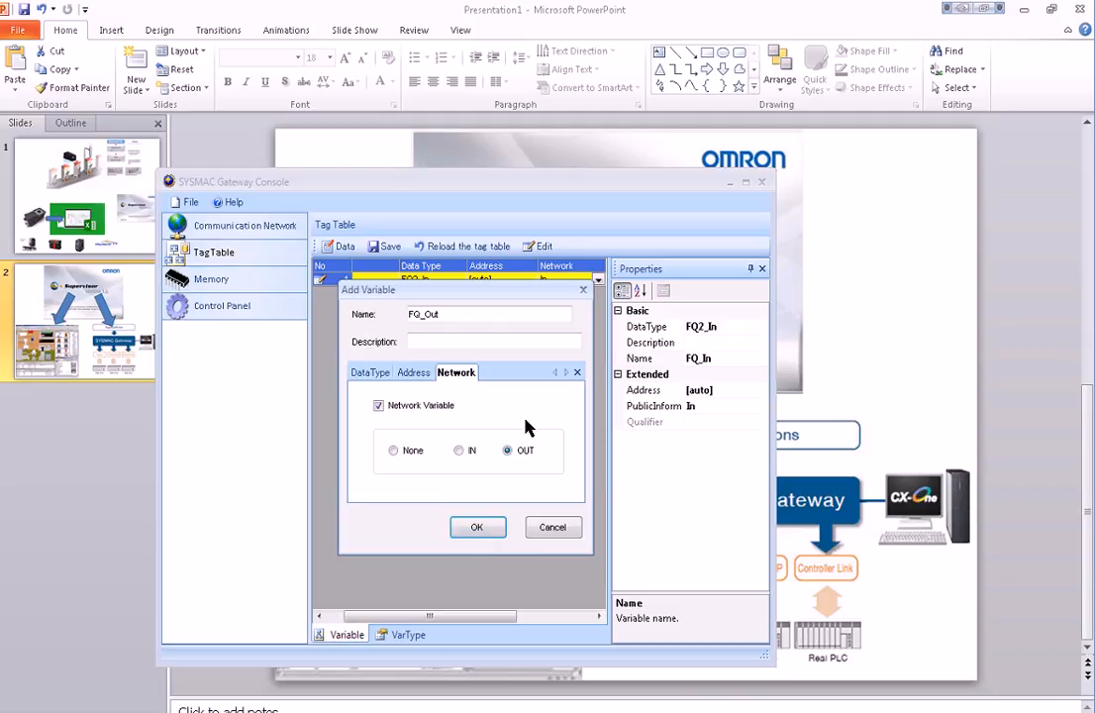
pyautogui.click(476, 528)
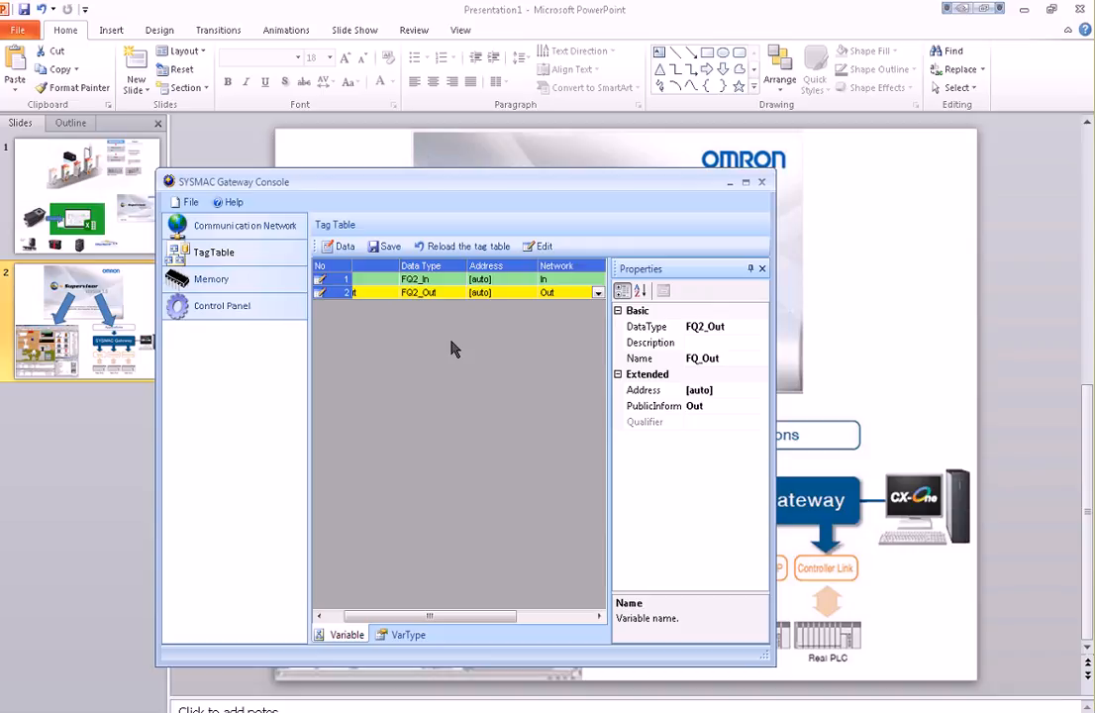
# Switch to Network Configurator and check which connection interface is selected
pyautogui.click(1, 254)
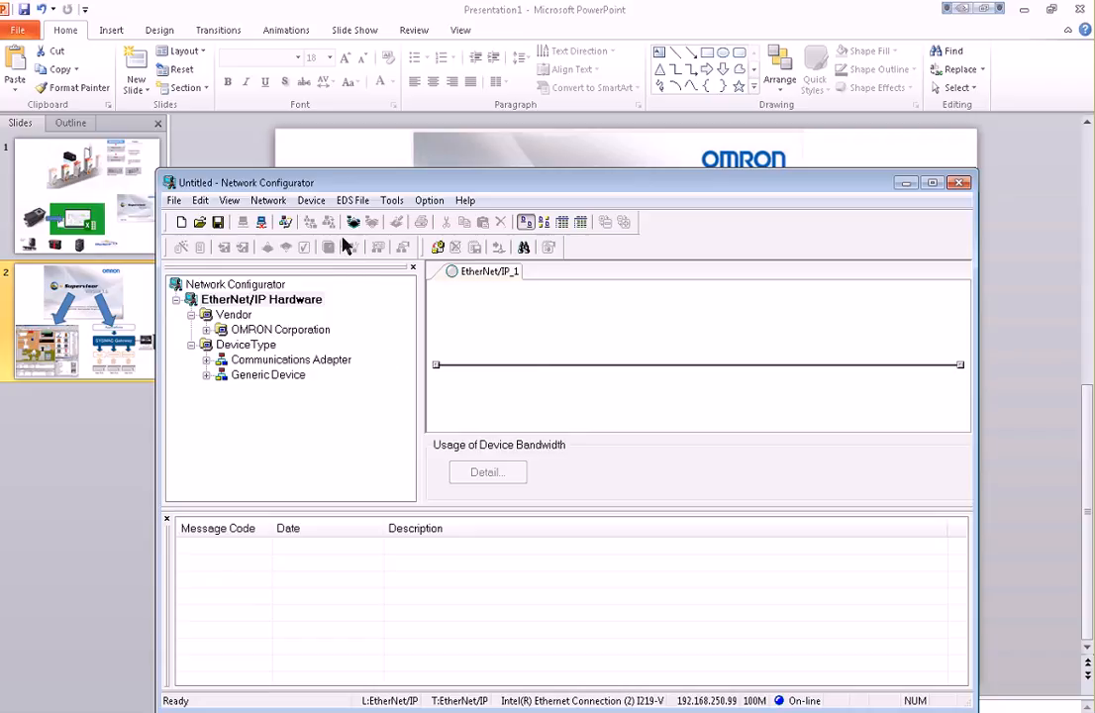
pyautogui.click(428, 200)
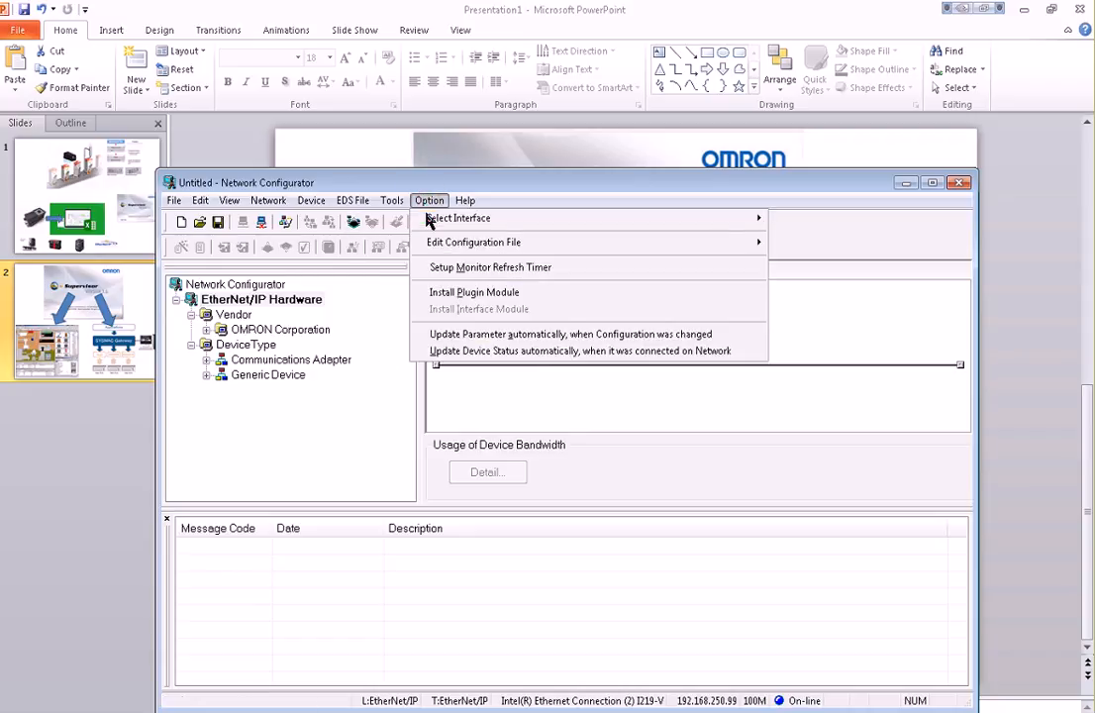
pyautogui.moveTo(425, 226)
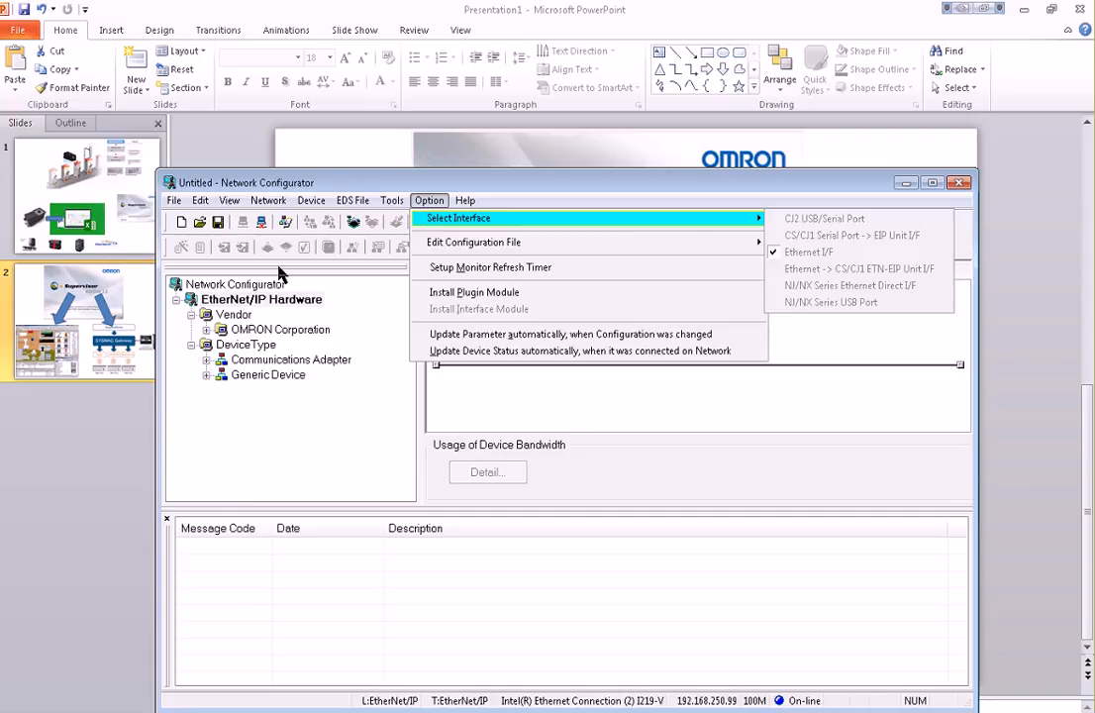
pyautogui.click(244, 223)
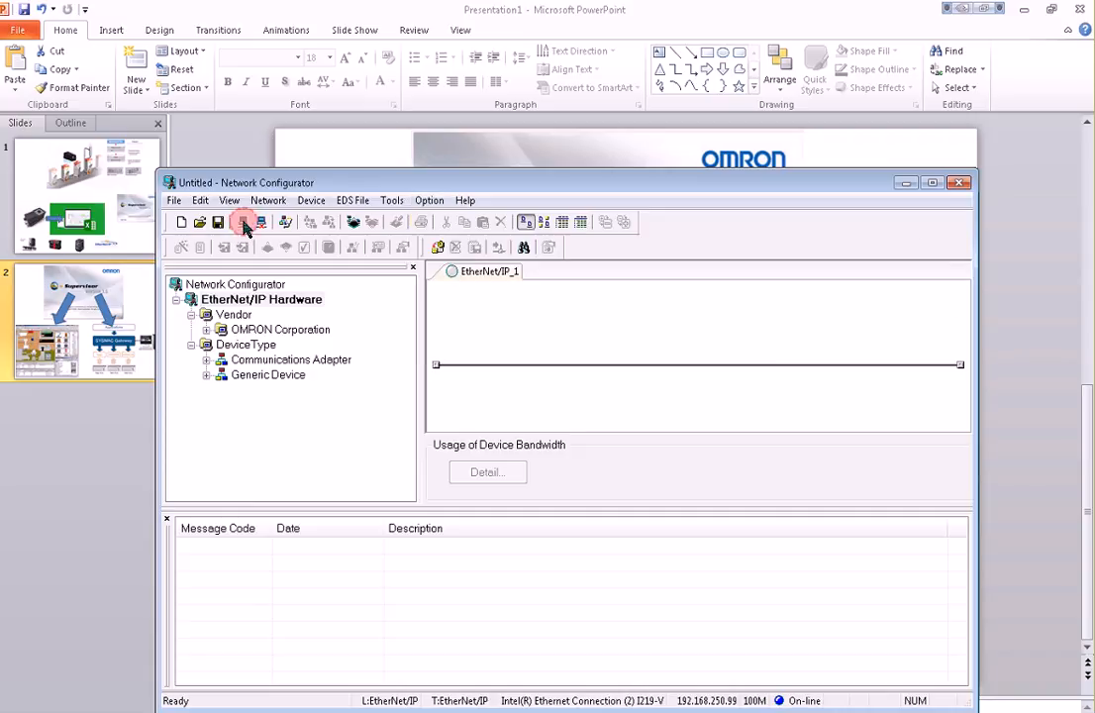
# Upload the network through port TCP:2 from the target devices 192.168.250.10 and 192.168.250.99
pyautogui.click(355, 223)
pyautogui.click(531, 506)
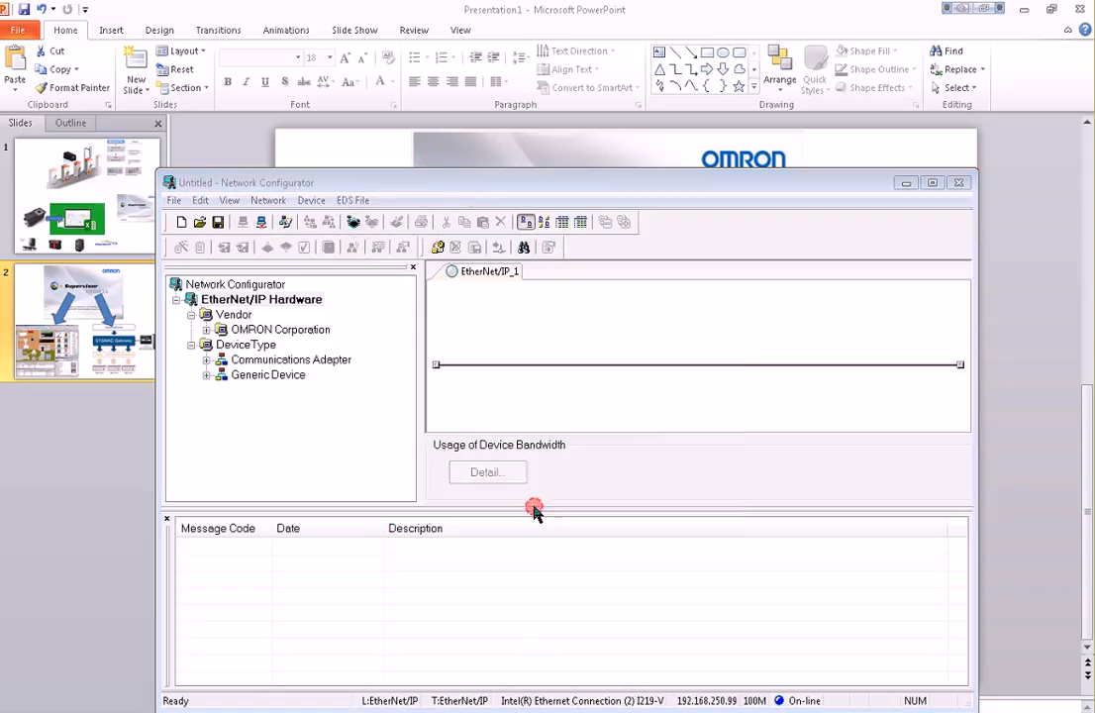
pyautogui.click(538, 504)
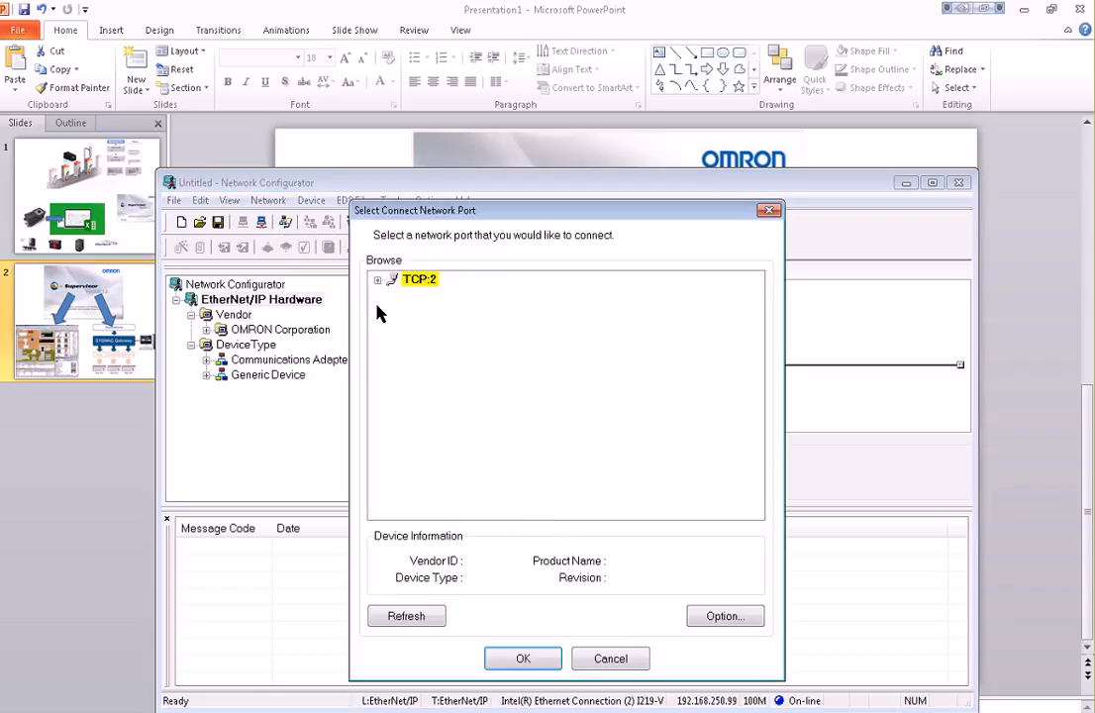
pyautogui.click(517, 659)
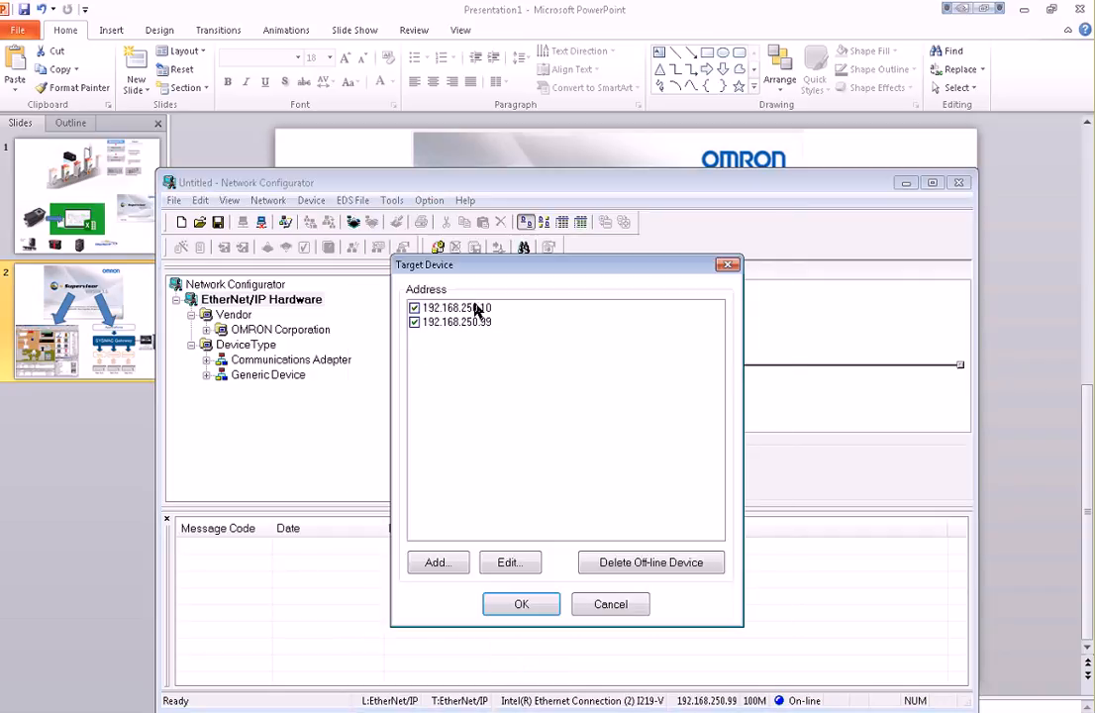
pyautogui.click(492, 603)
pyautogui.click(634, 485)
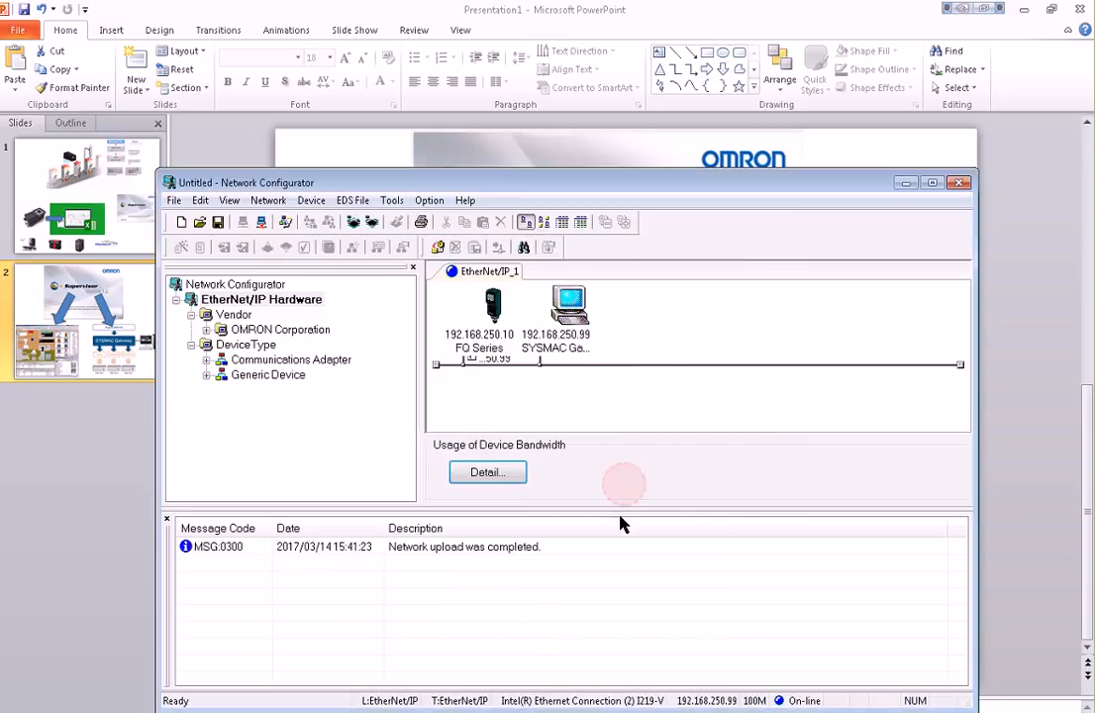
# Set the Input Size parameter of the FQ Series device to 272
pyautogui.doubleClick(492, 314)
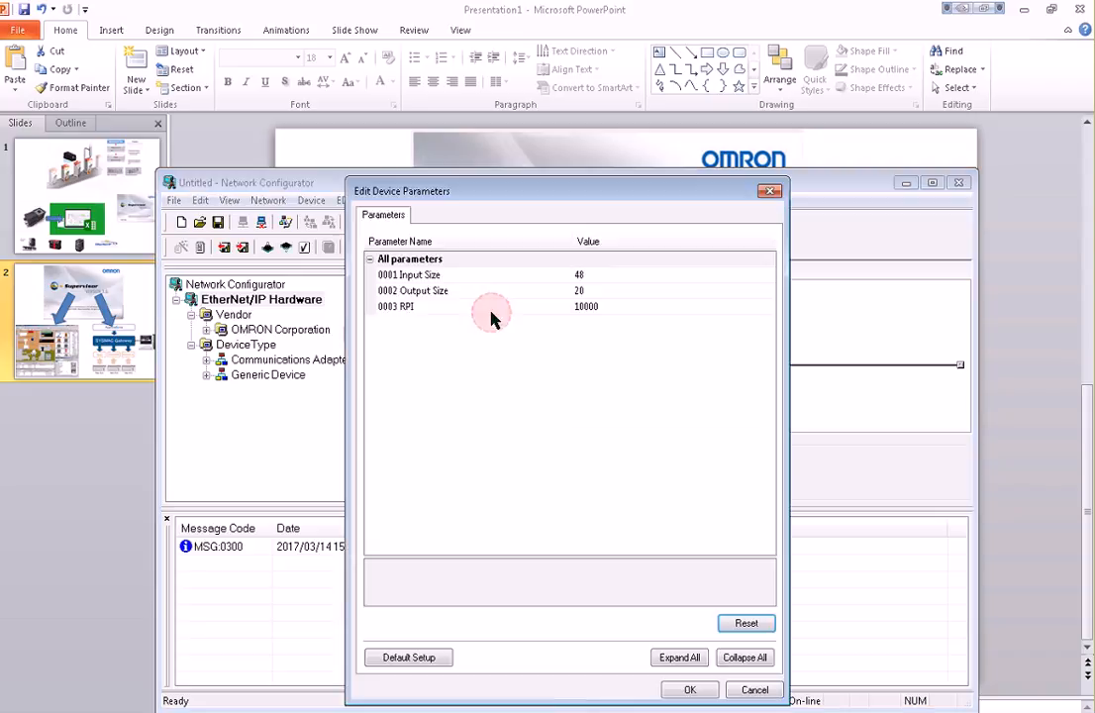
pyautogui.click(587, 277)
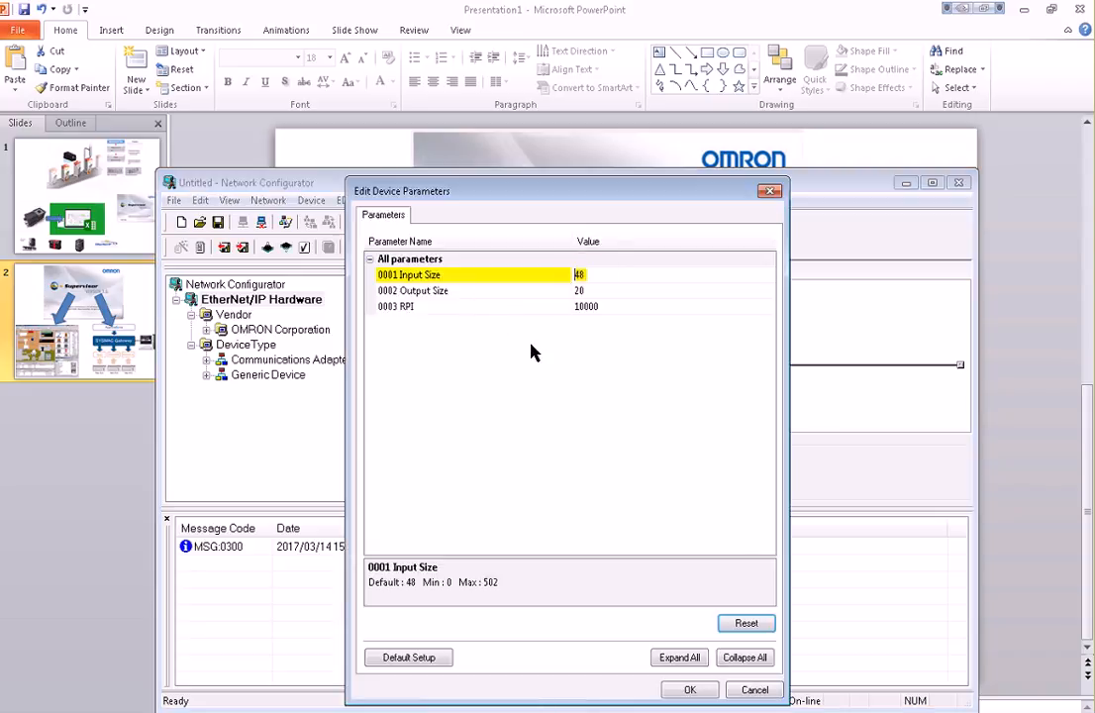
pyautogui.write('272')
pyautogui.press('Return')
pyautogui.click(531, 369)
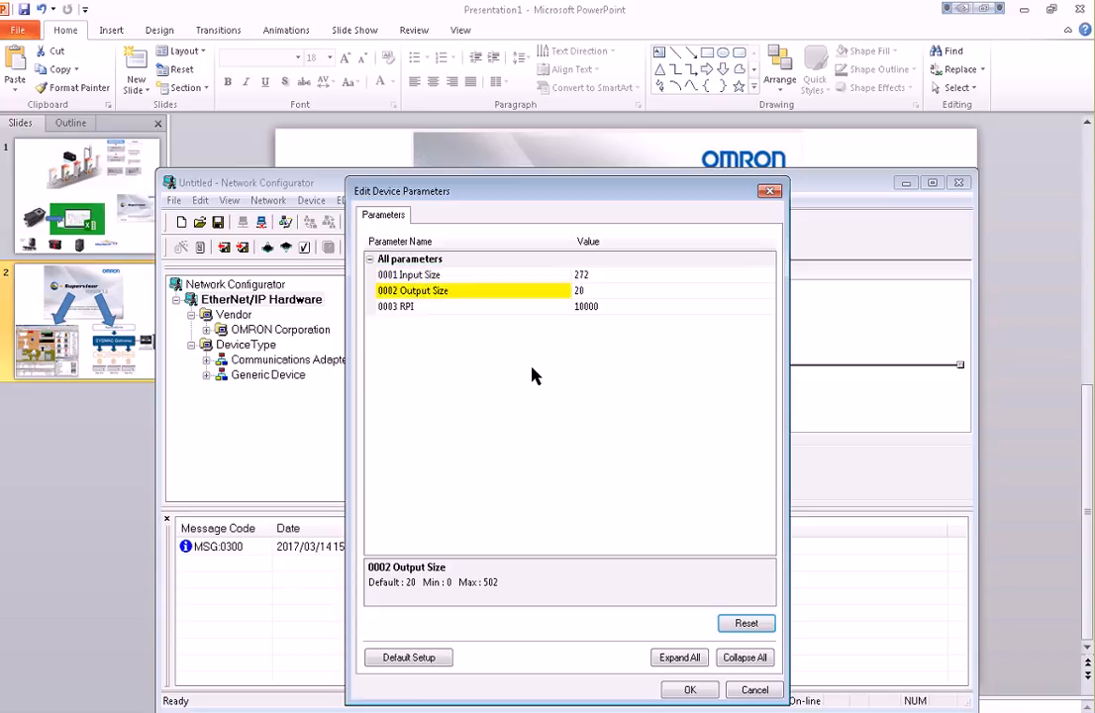
pyautogui.click(689, 689)
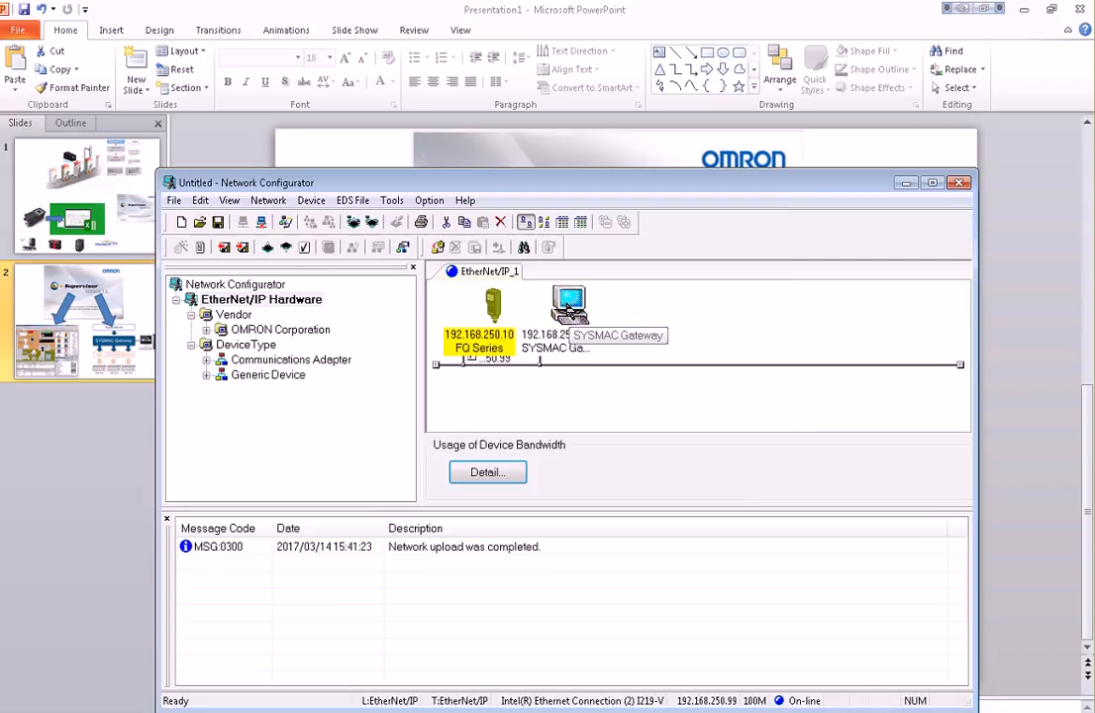
# Unregister the FQ Series device 192.168.250.10 from the connections of the SYSMAC Gateway device
pyautogui.doubleClick(568, 308)
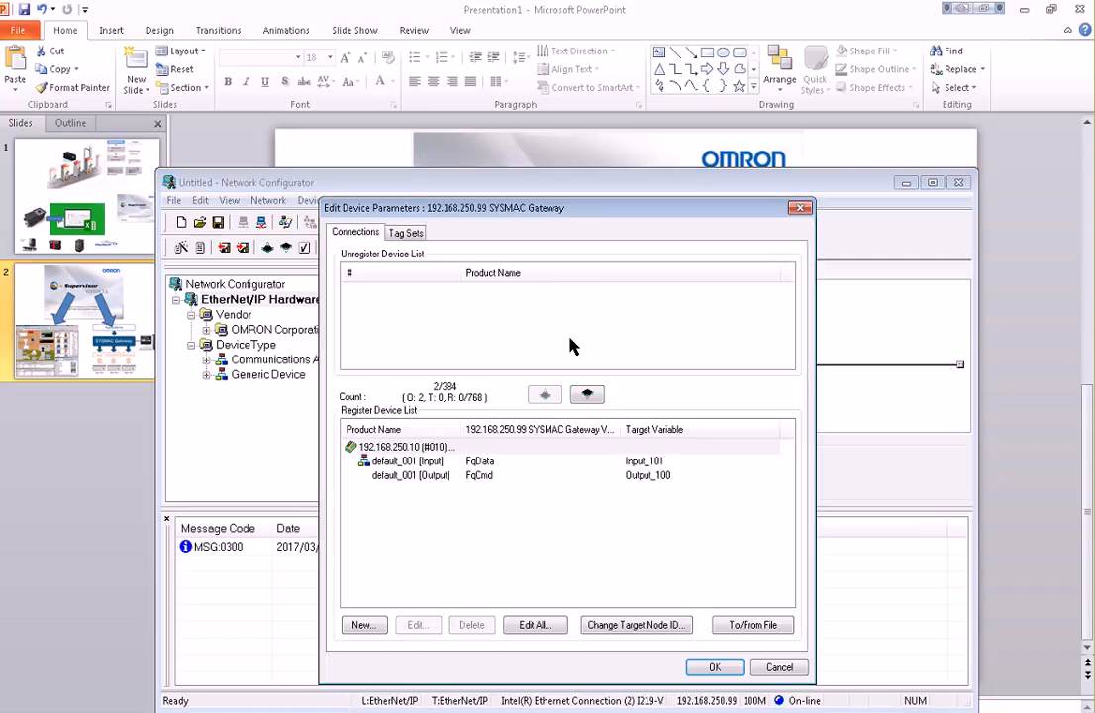
pyautogui.click(431, 447)
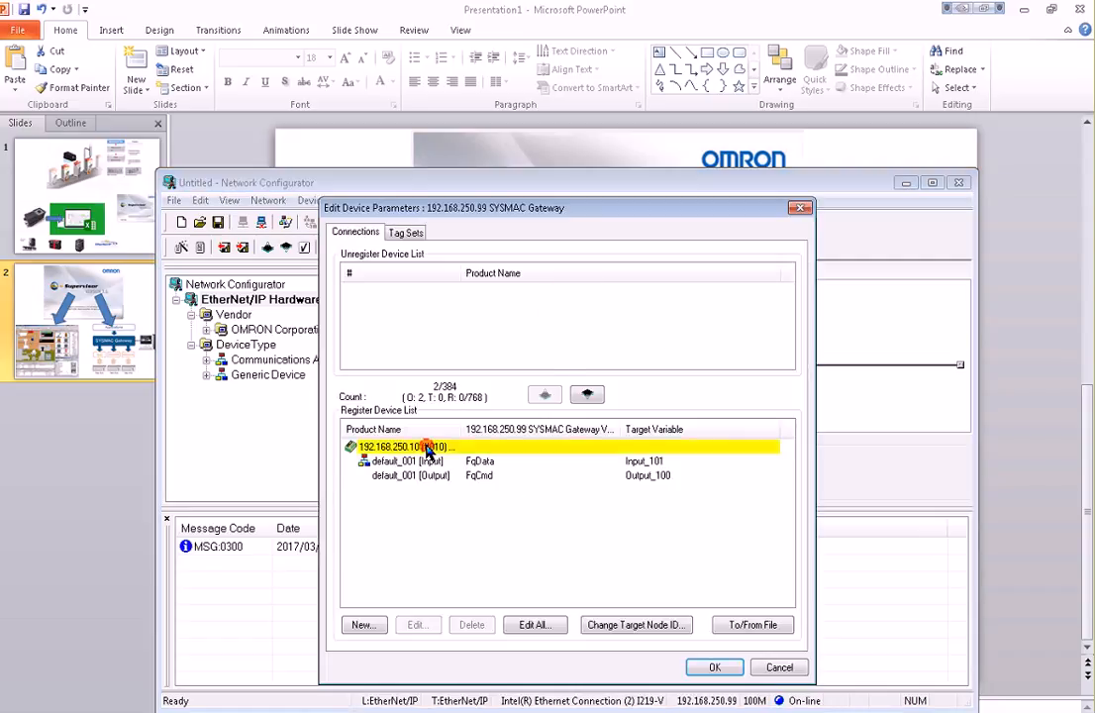
pyautogui.click(579, 396)
pyautogui.click(627, 482)
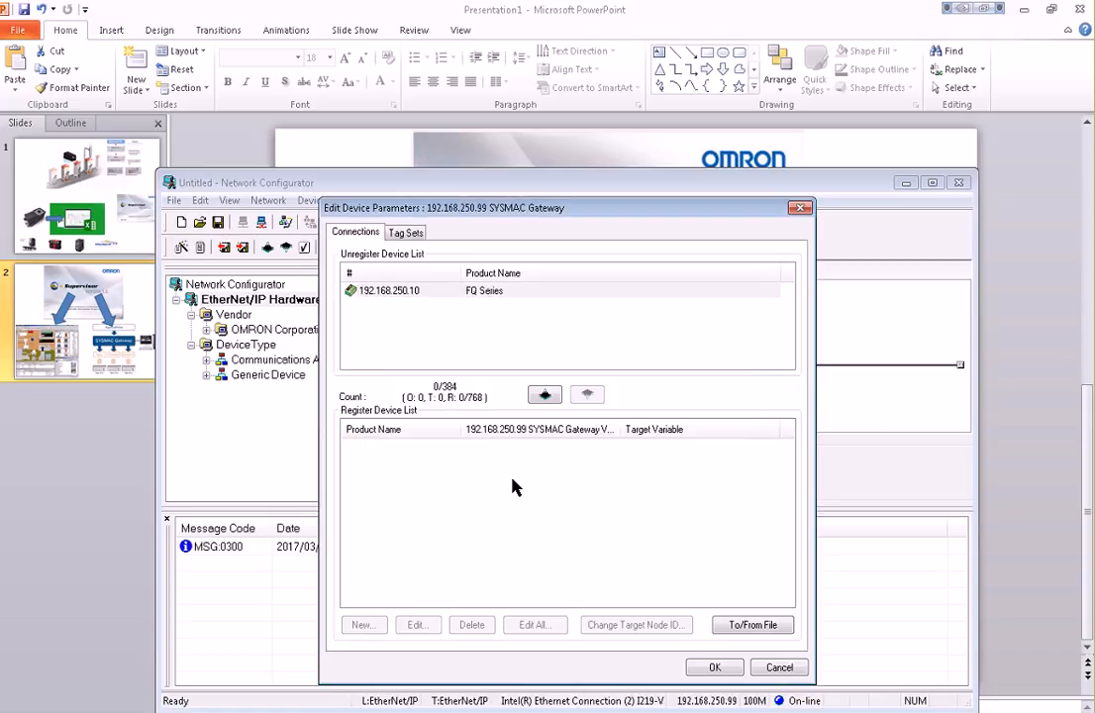
# Delete the FqCmd output tag set and the FqData input tag set together with their tags
pyautogui.click(404, 232)
pyautogui.click(472, 598)
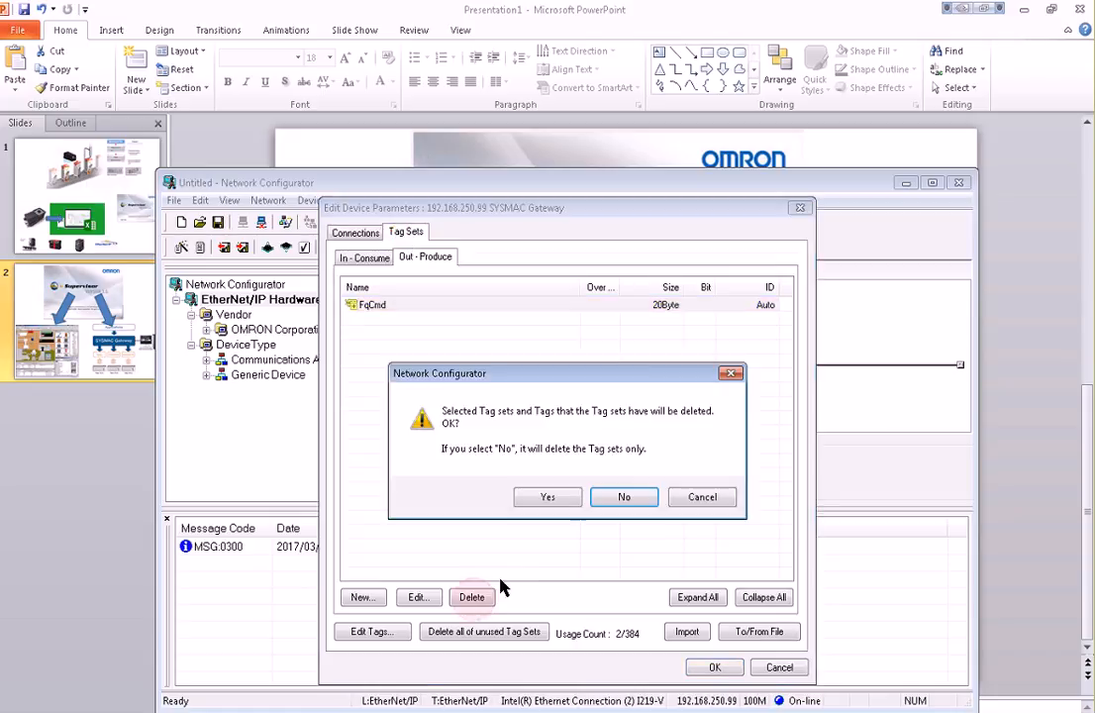
pyautogui.click(550, 498)
pyautogui.click(364, 258)
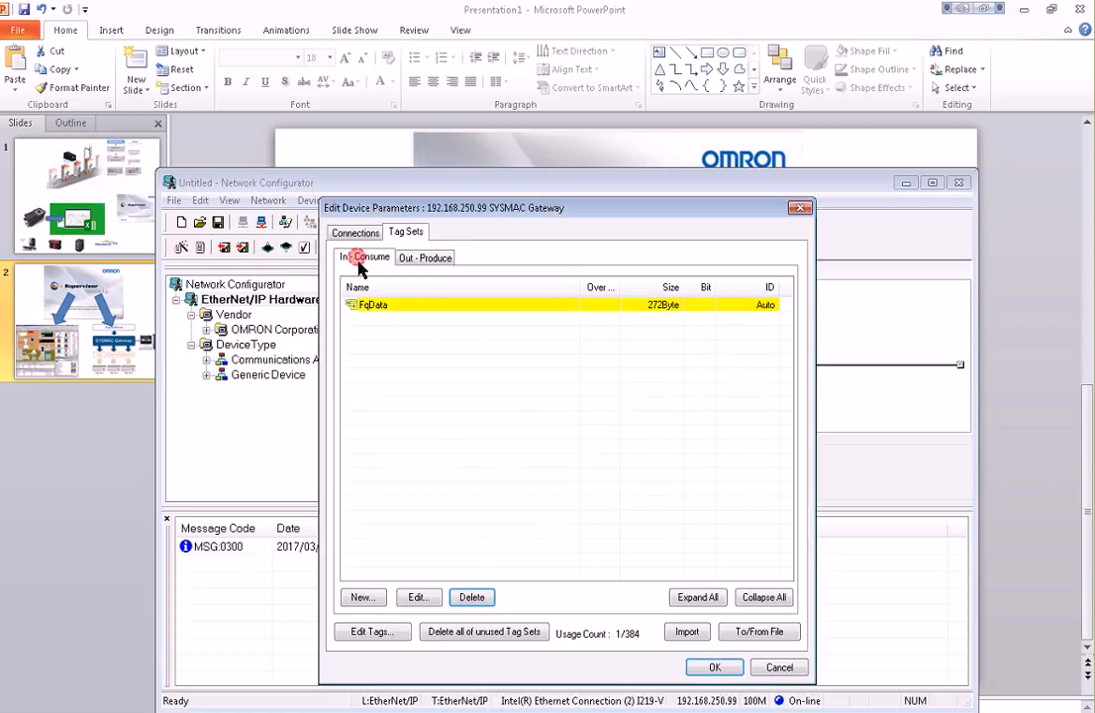
pyautogui.click(471, 597)
pyautogui.click(542, 493)
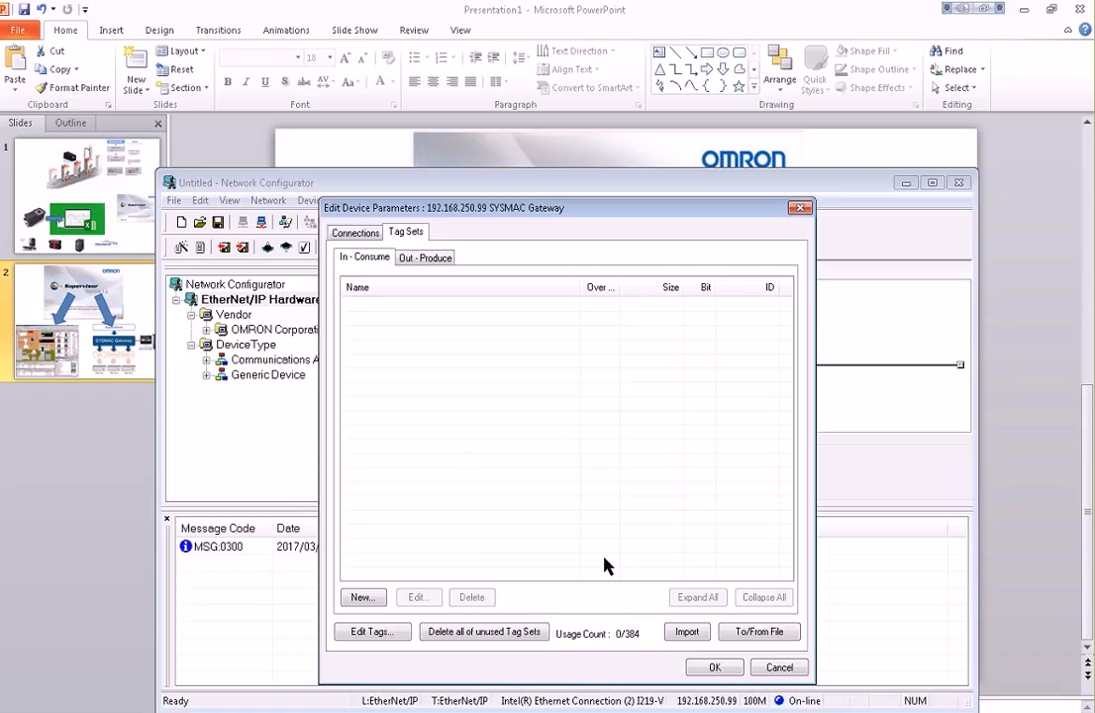
# Switch to SYSMAC Gateway Console and save the changes to the tag table
pyautogui.click(747, 633)
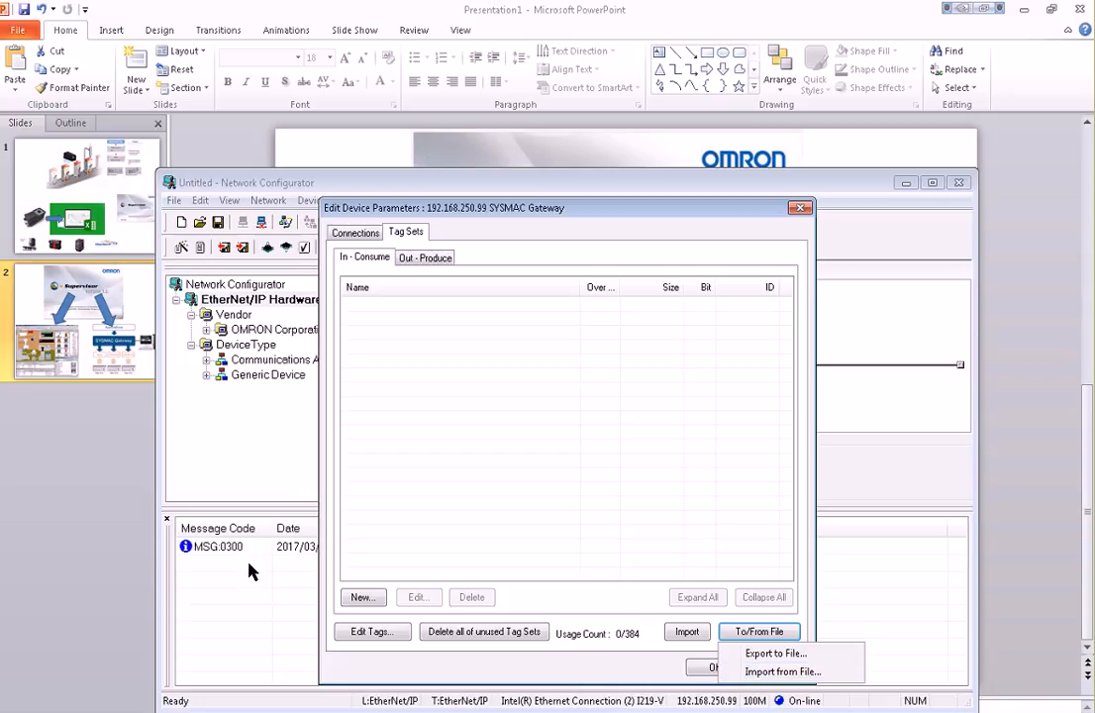
pyautogui.click(2, 421)
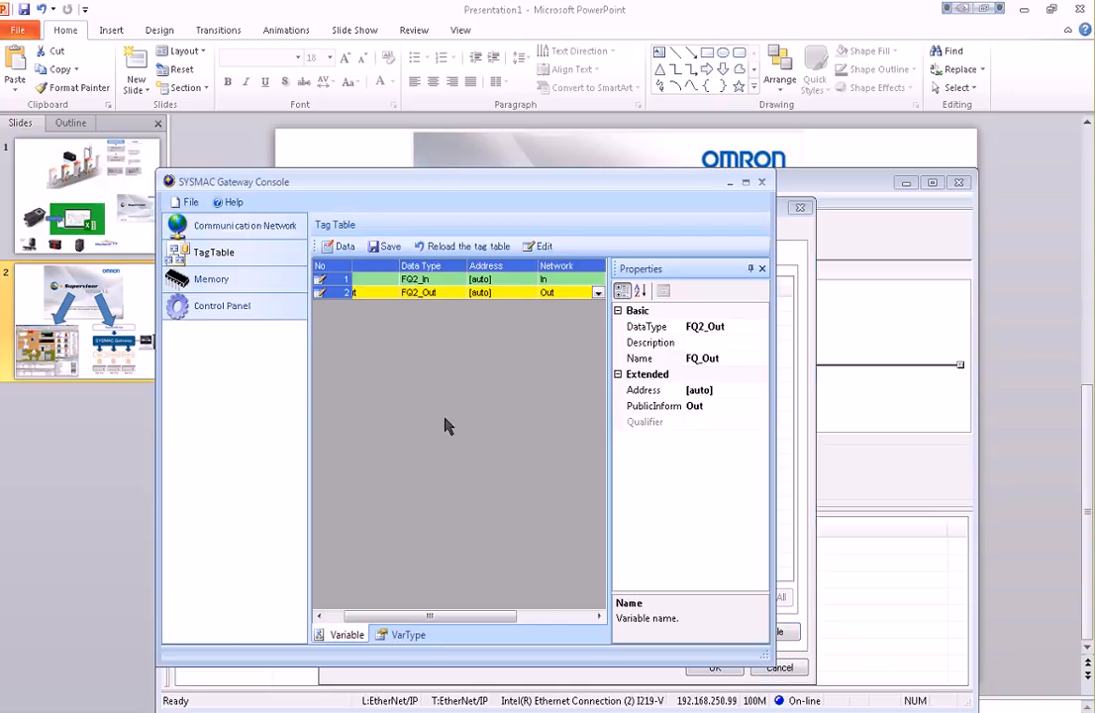
pyautogui.click(389, 247)
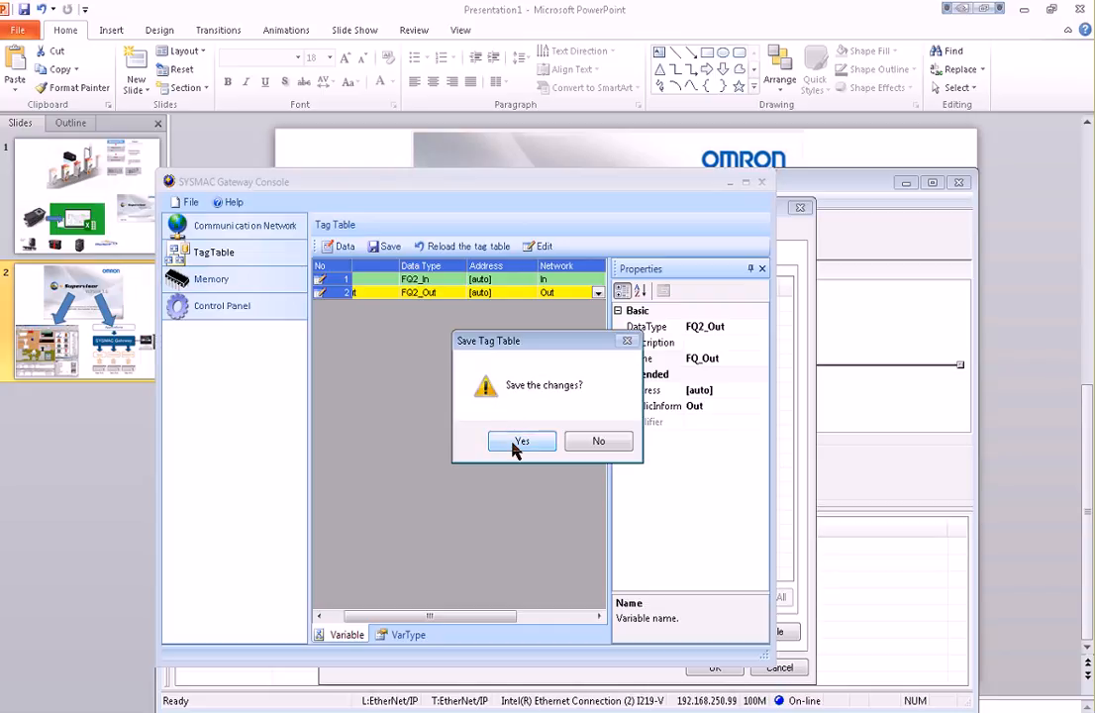
pyautogui.click(519, 442)
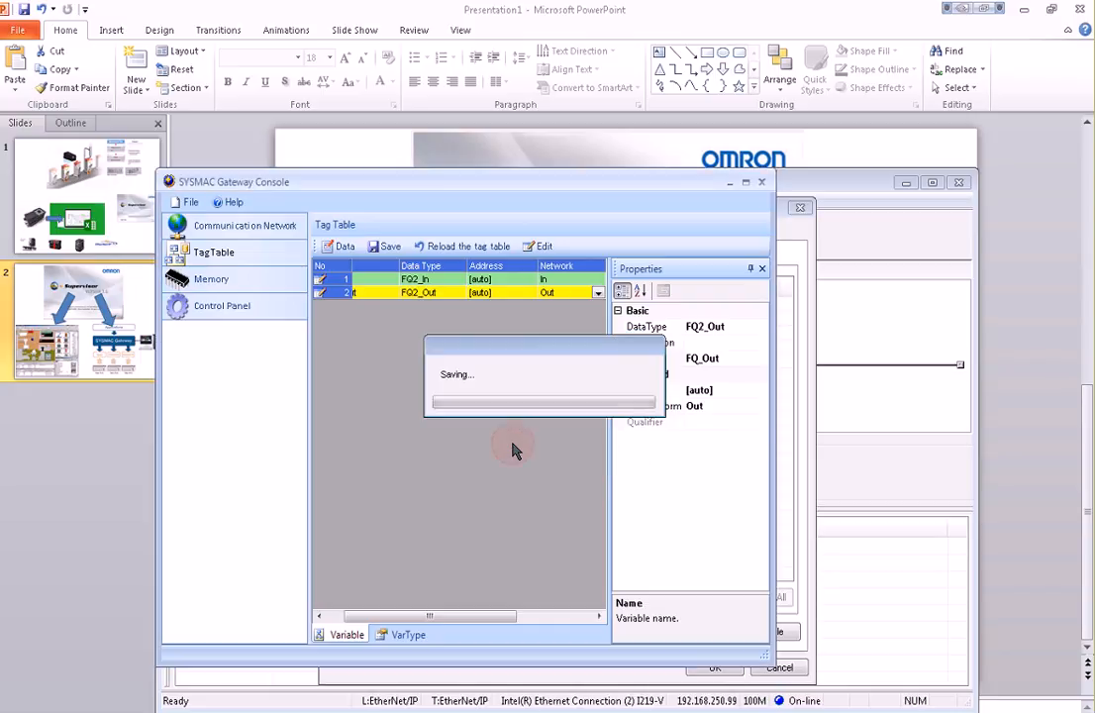
# Export the tag table as Network Configurator CSV file TestBizz.csv on the desktop, replacing the existing file, and switch back to Network Configurator
pyautogui.click(534, 247)
pyautogui.moveTo(548, 310)
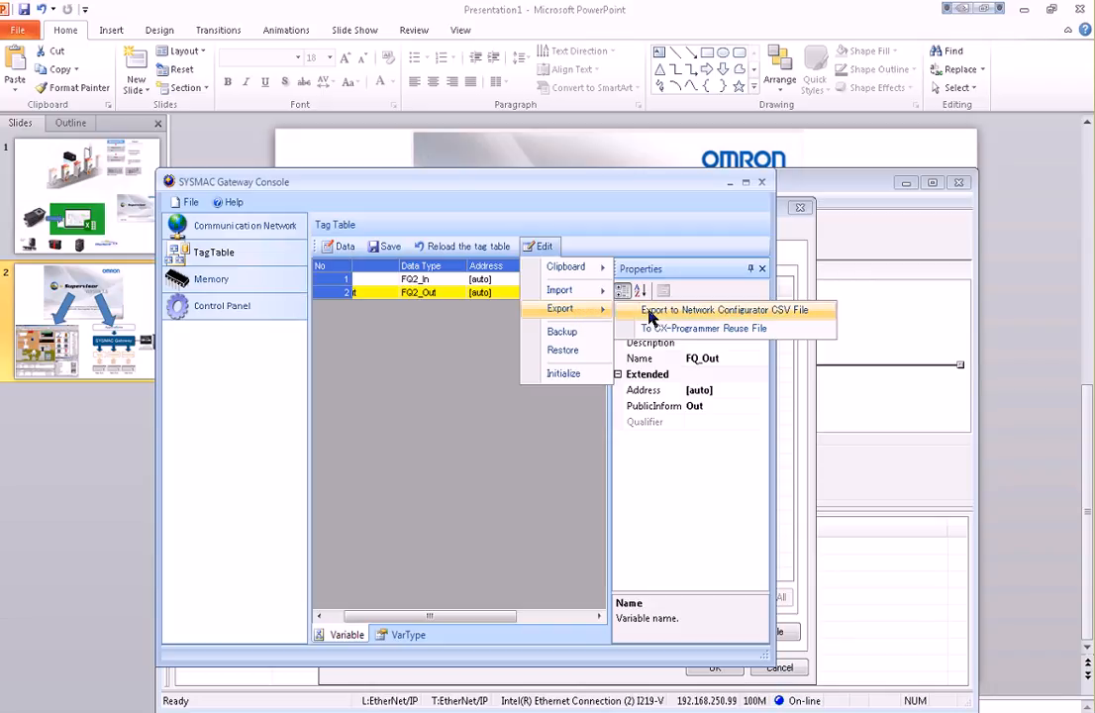
pyautogui.click(652, 313)
pyautogui.click(418, 398)
pyautogui.click(438, 468)
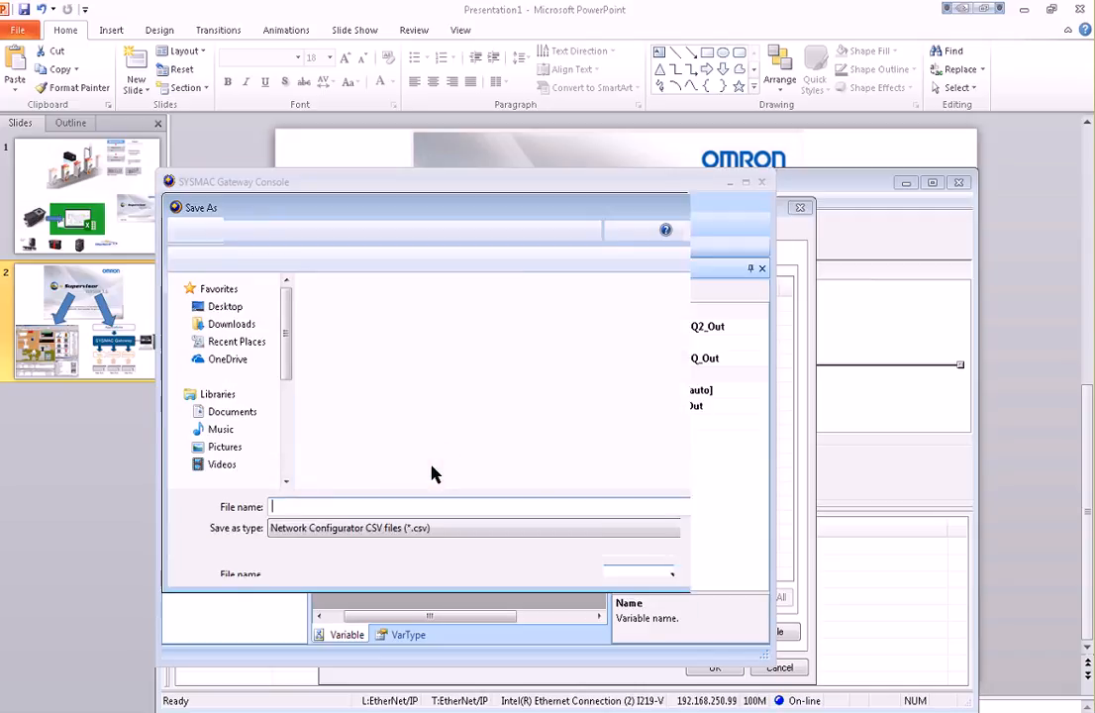
pyautogui.scroll(-2, 465, 435)
pyautogui.click(546, 470)
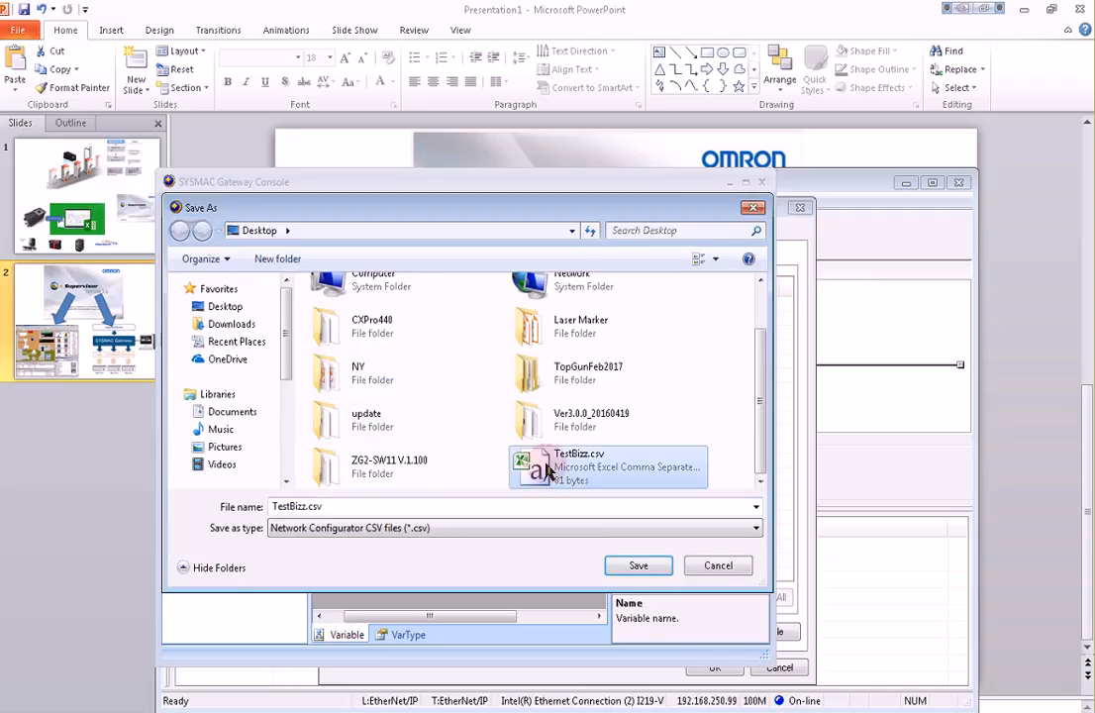
pyautogui.click(614, 571)
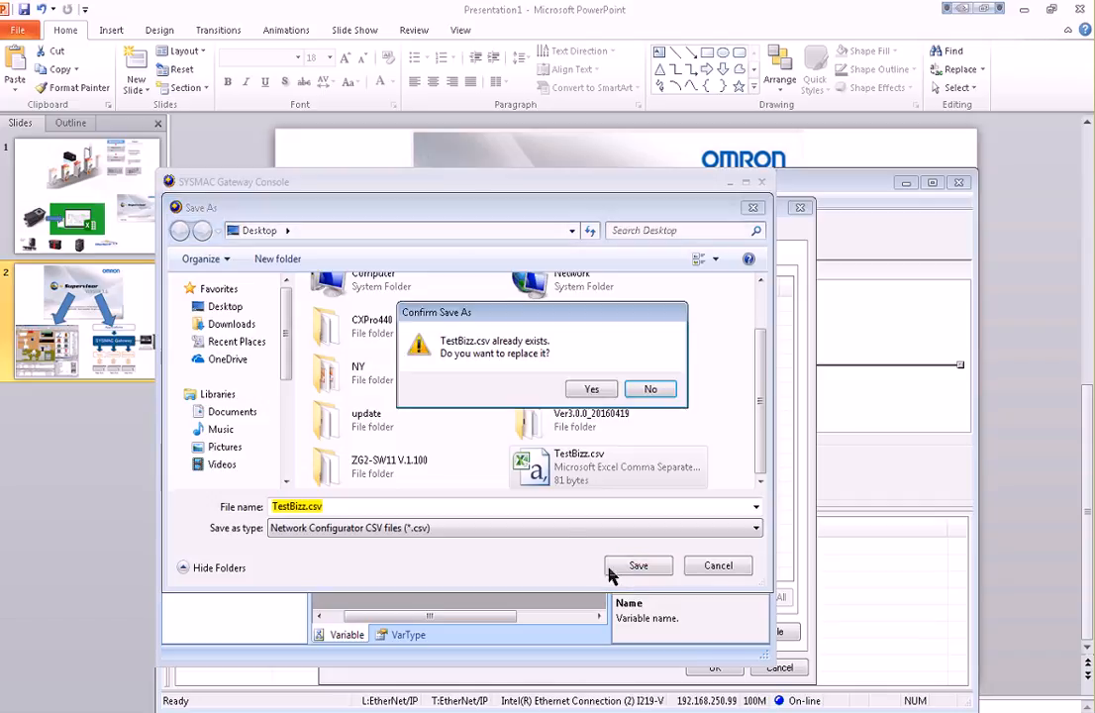
pyautogui.click(580, 388)
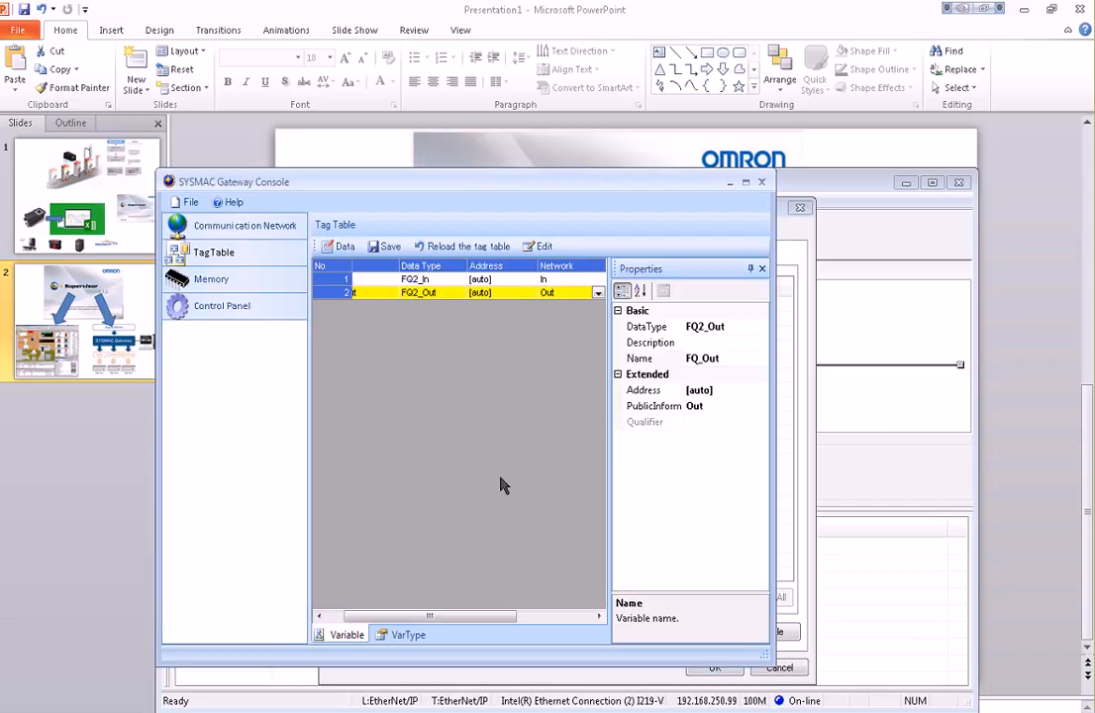
pyautogui.click(884, 393)
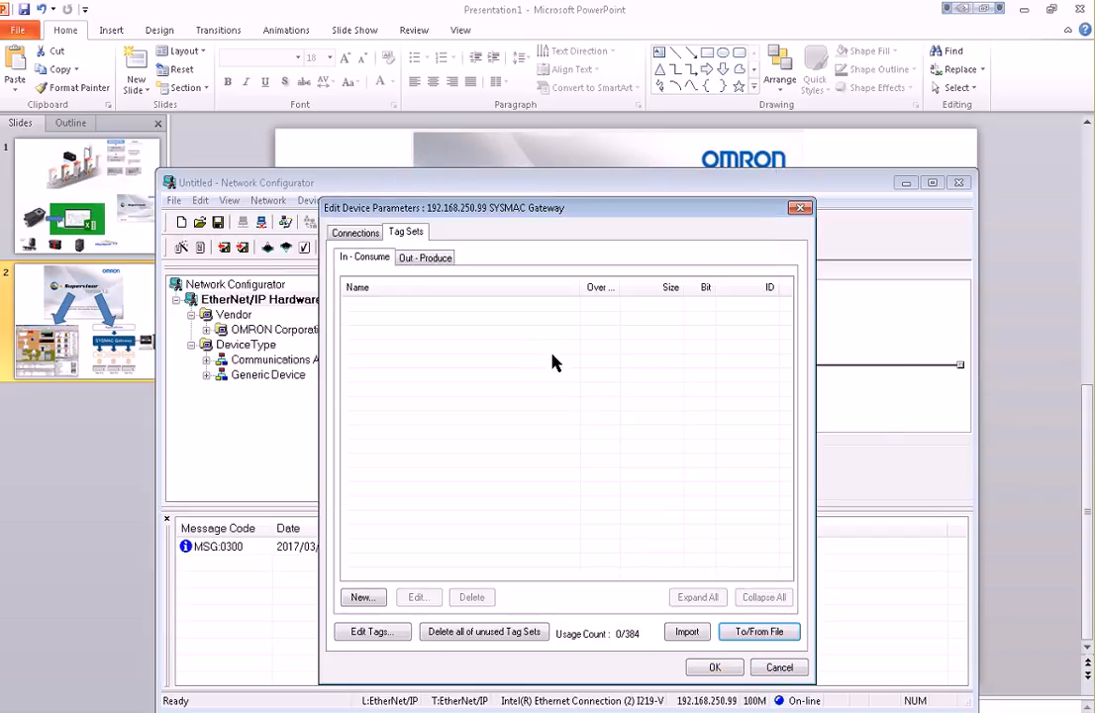
# Import all network variables from the exported TestBizz.csv file into the SYSMAC Gateway tag sets and check the input and output sets
pyautogui.click(739, 635)
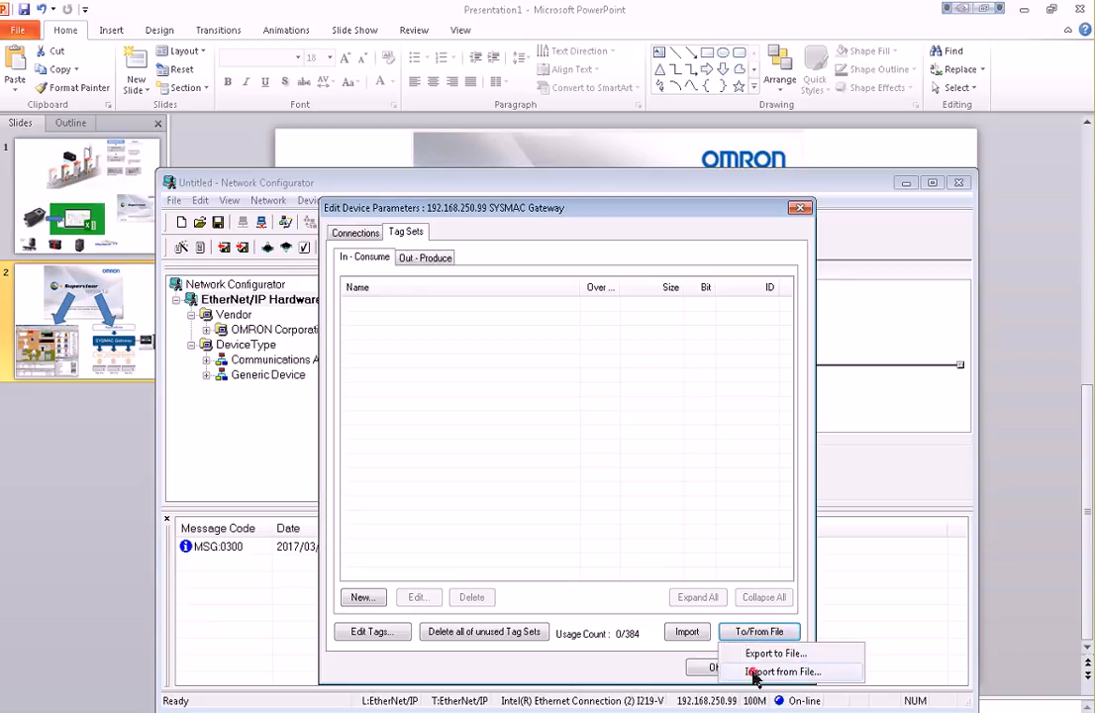
pyautogui.click(753, 672)
pyautogui.scroll(-5, 549, 482)
pyautogui.scroll(3, 495, 465)
pyautogui.scroll(-3, 466, 475)
pyautogui.doubleClick(461, 558)
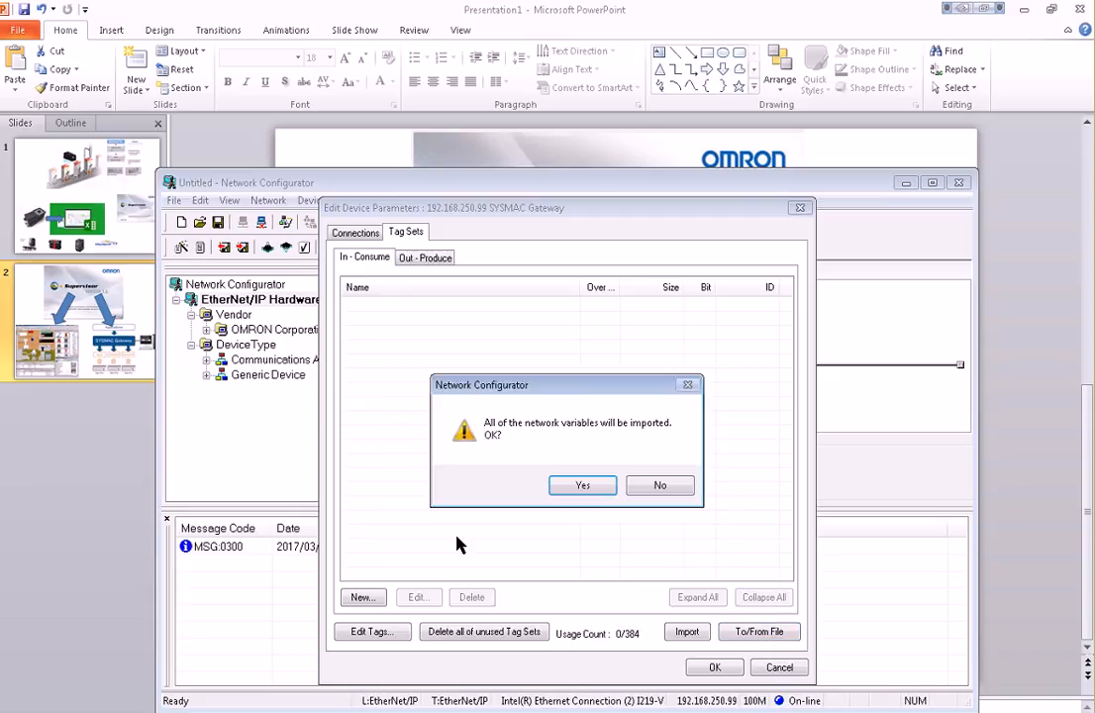
pyautogui.click(584, 484)
pyautogui.click(631, 423)
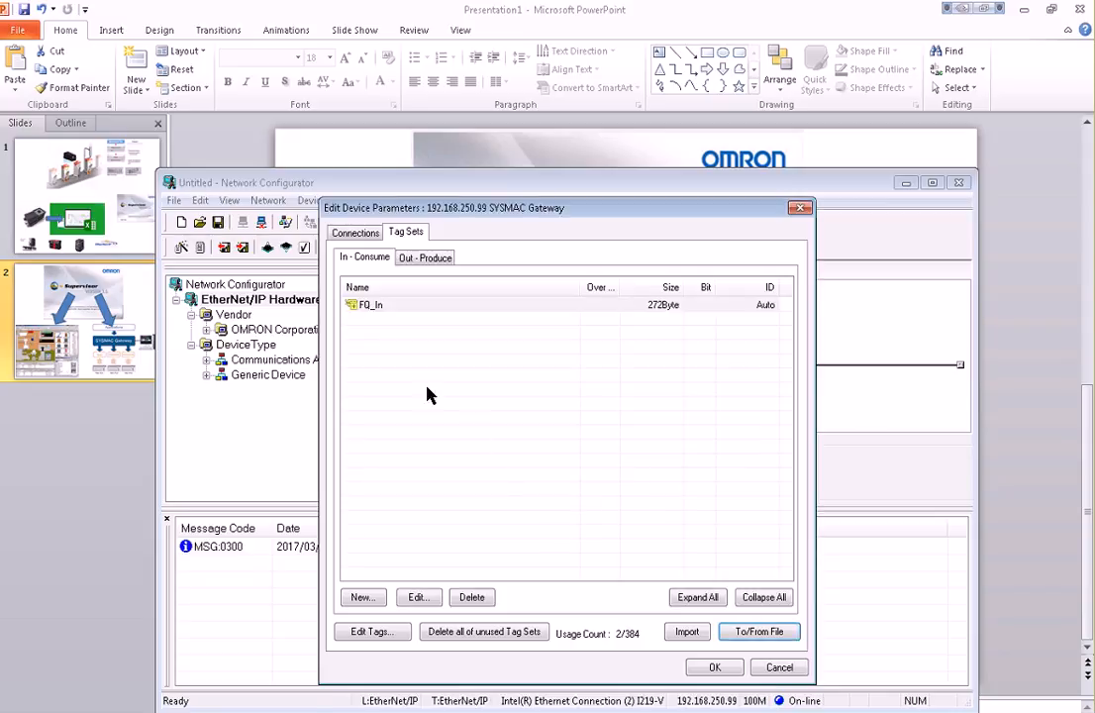
pyautogui.click(426, 259)
pyautogui.click(368, 257)
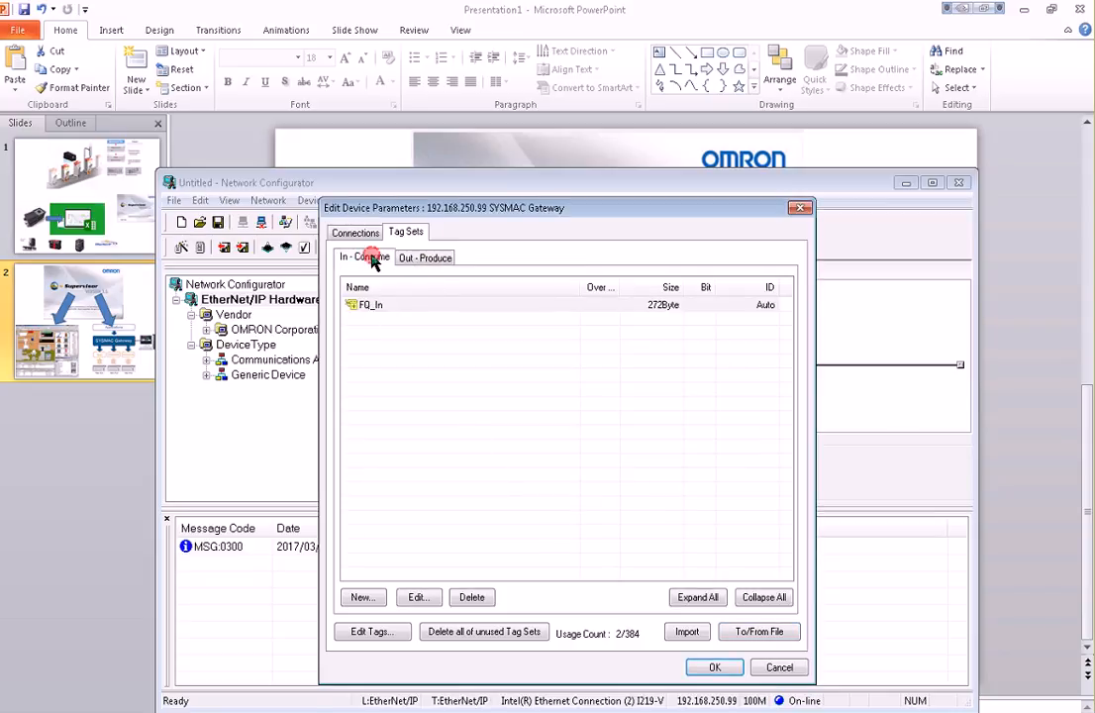
pyautogui.click(418, 259)
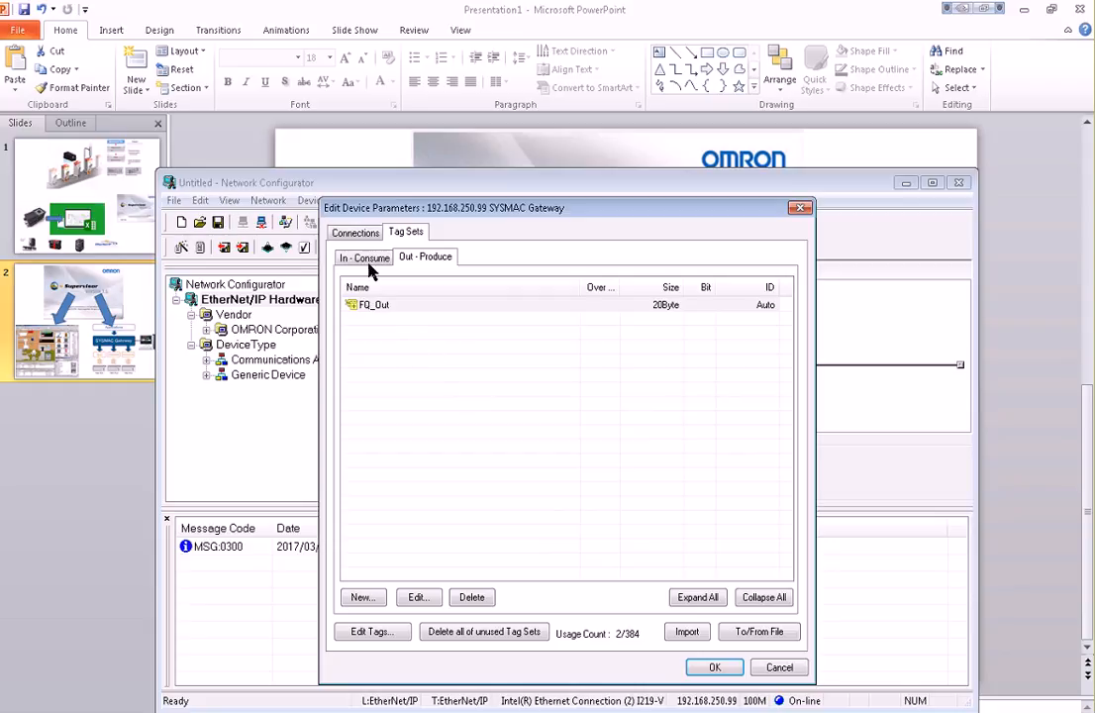
# Register the FQ Series device 192.168.250.10 in the SYSMAC Gateway connections and open its connection settings
pyautogui.click(354, 232)
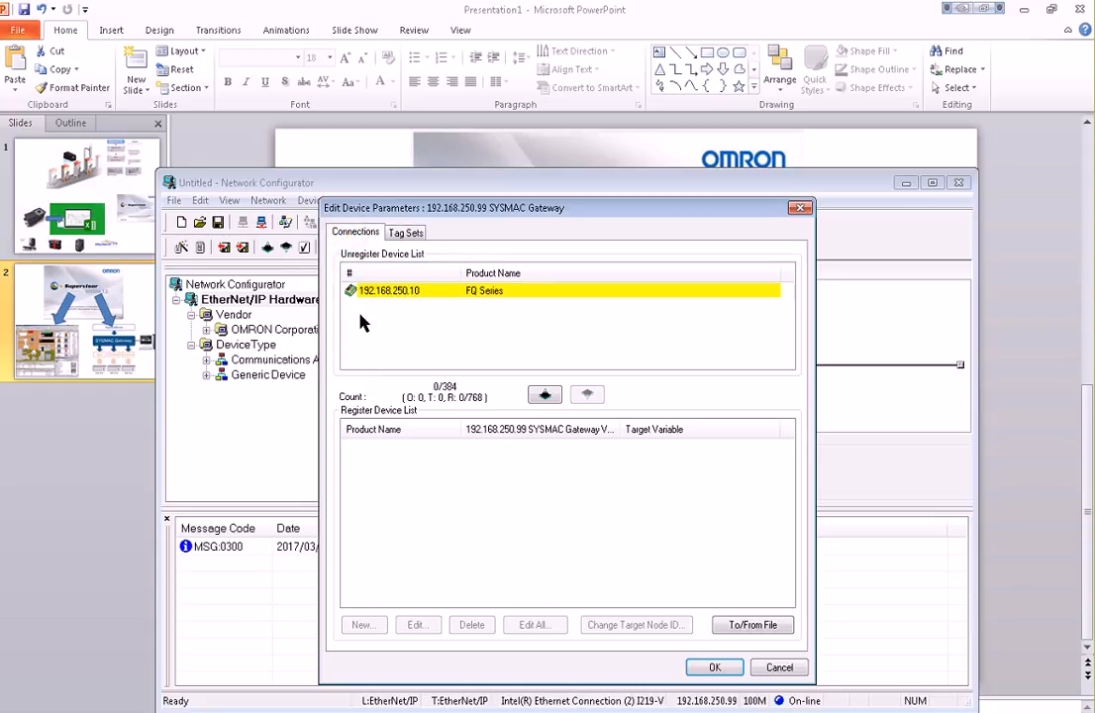
pyautogui.click(545, 394)
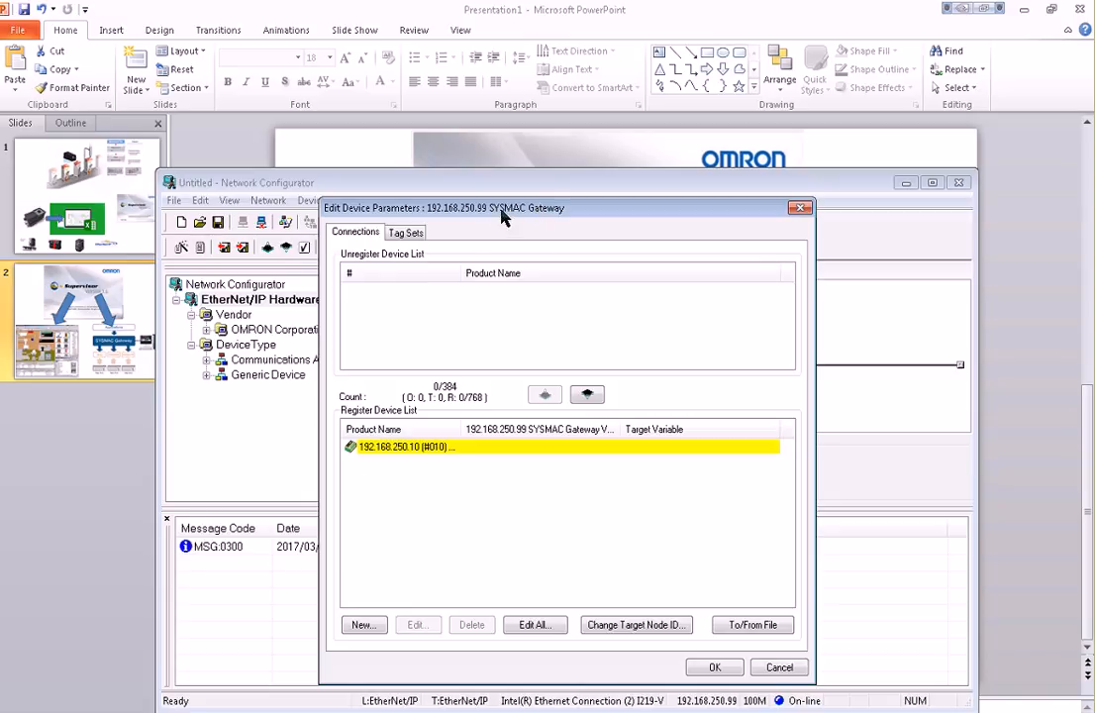
pyautogui.doubleClick(434, 447)
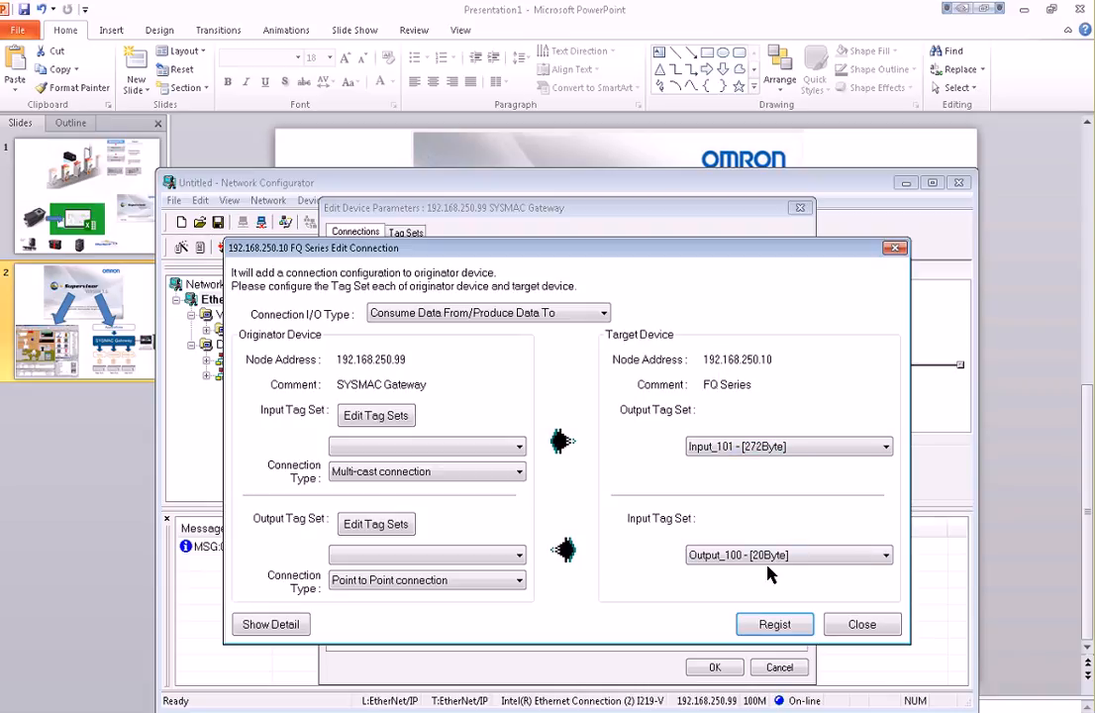
# Register a connection pairing input tag set FQ_In with Input_101 and output tag set FQ_Out with Output_100
pyautogui.click(432, 449)
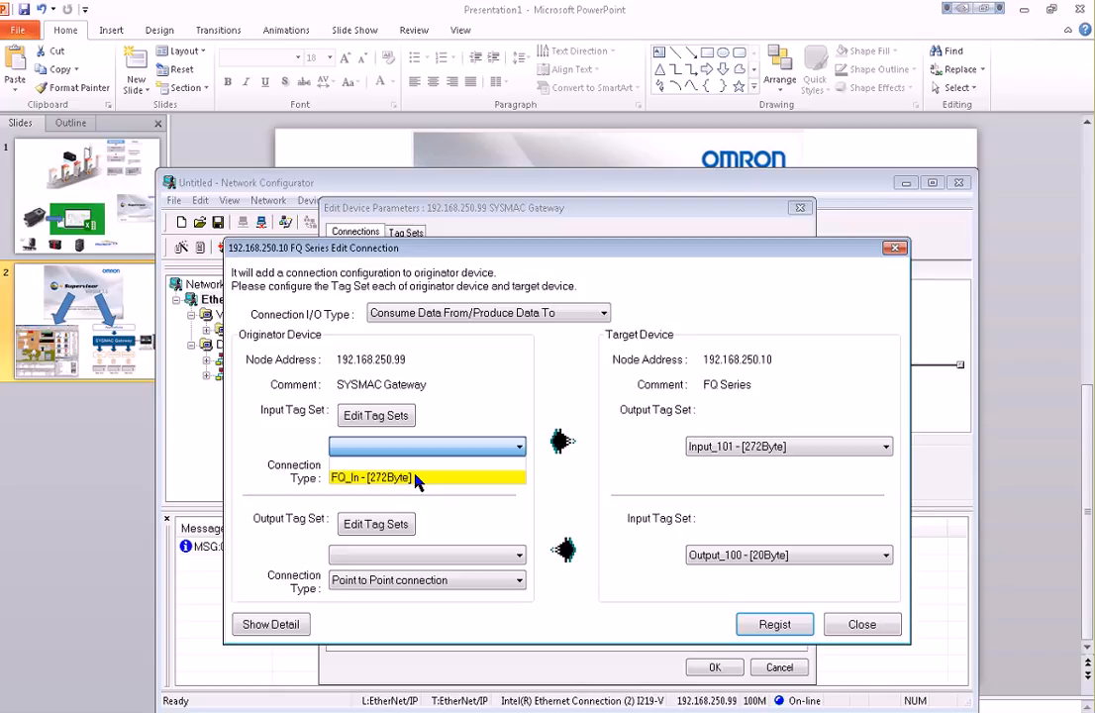
pyautogui.click(417, 479)
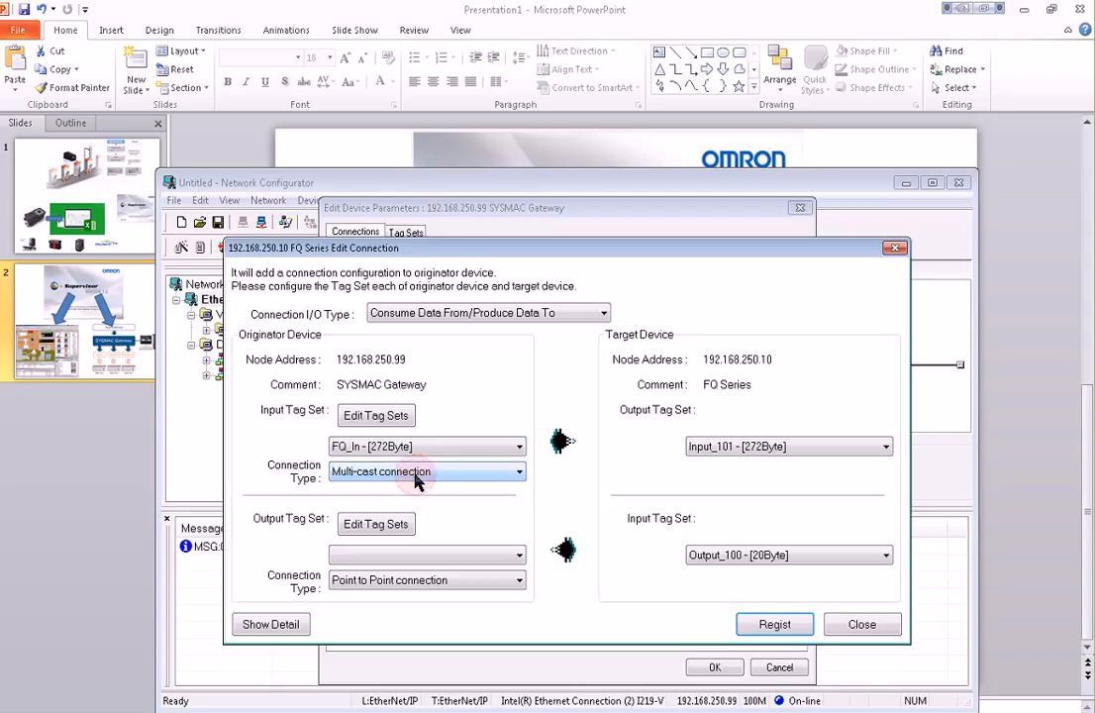
pyautogui.click(411, 558)
pyautogui.click(411, 588)
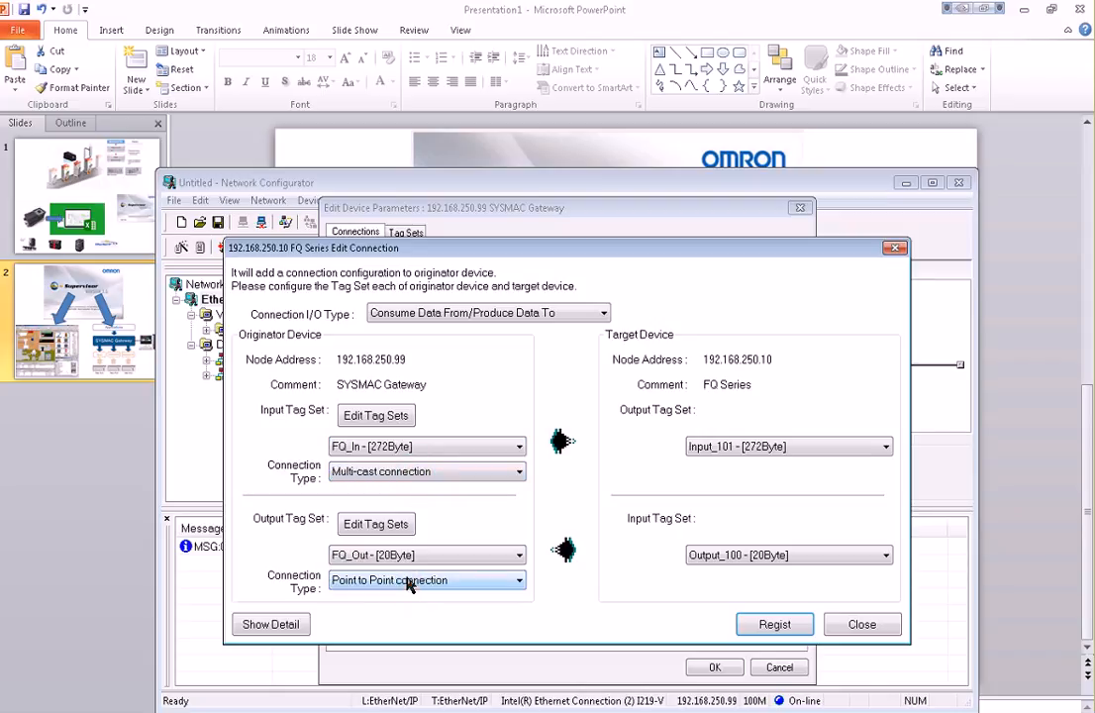
pyautogui.click(739, 453)
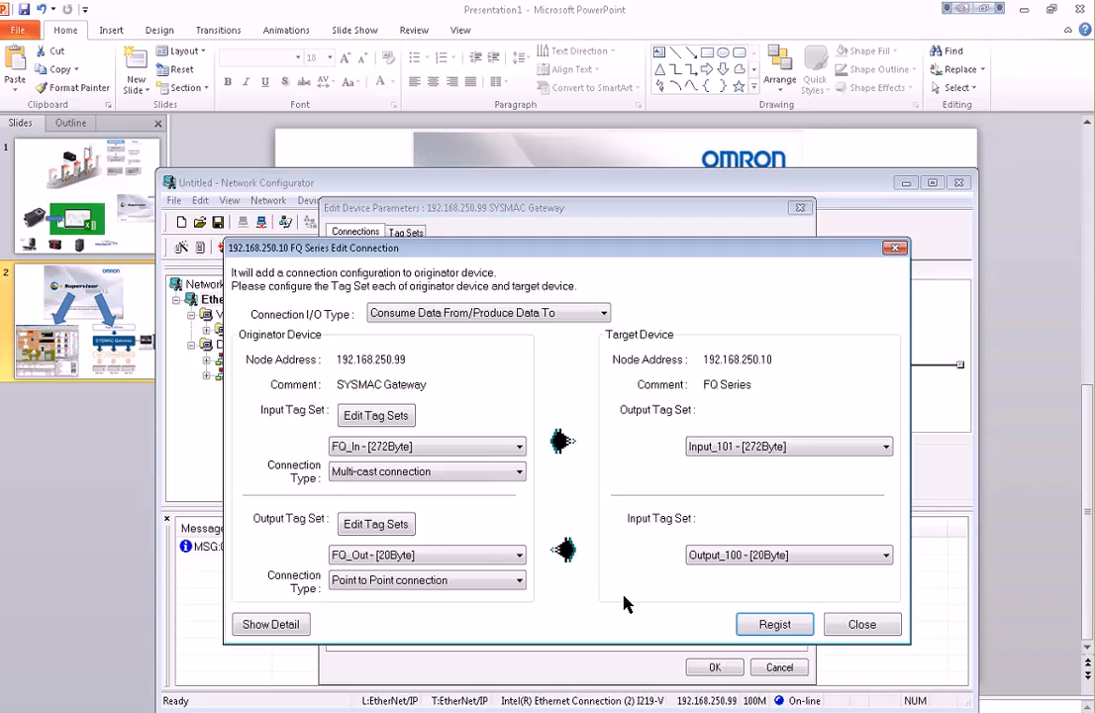
pyautogui.click(774, 625)
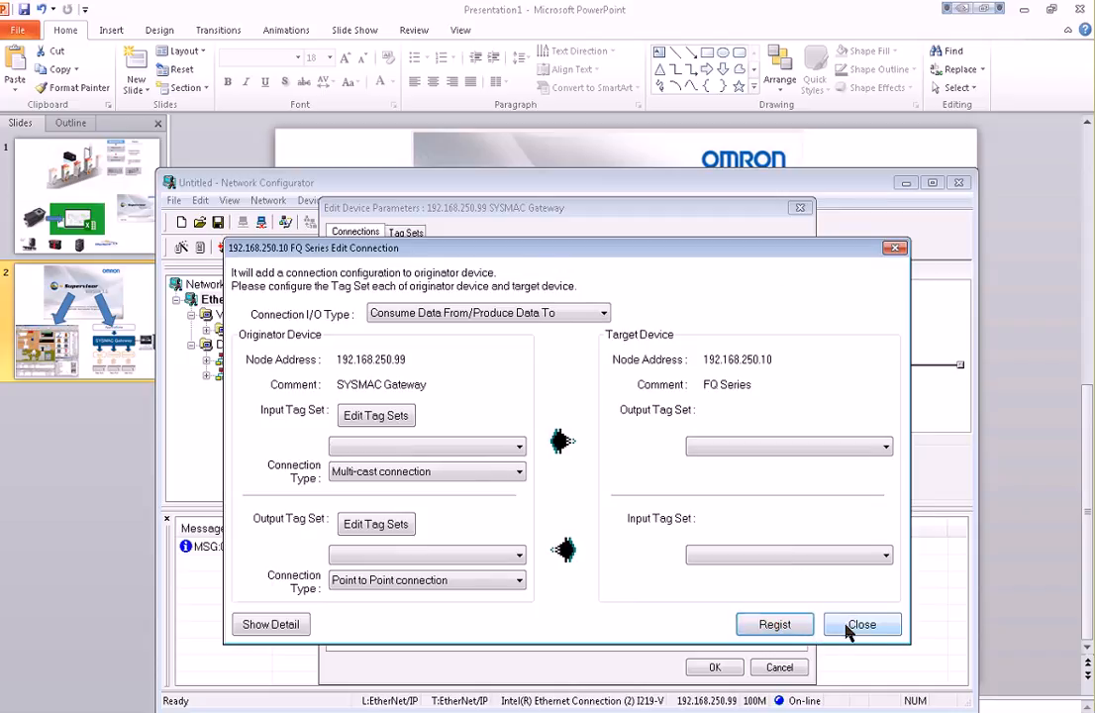
pyautogui.click(844, 626)
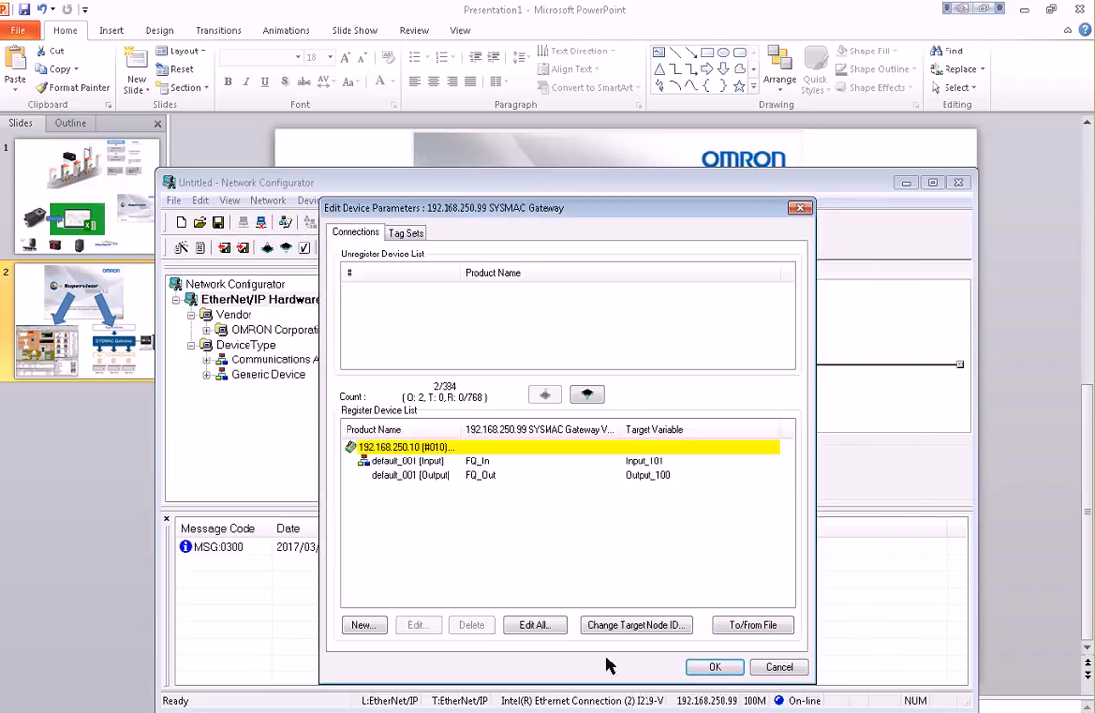
# Accept the edited device parameters and download them to the SYSMAC Gateway device 192.168.250.99
pyautogui.click(726, 666)
pyautogui.rightClick(571, 310)
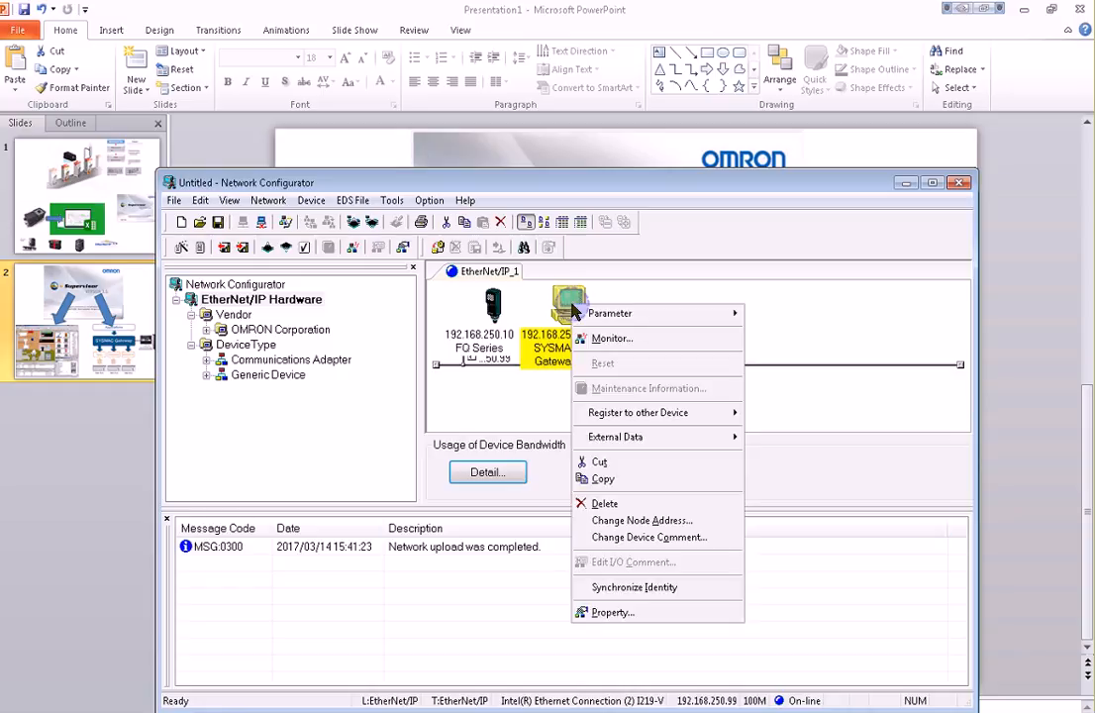
pyautogui.moveTo(643, 312)
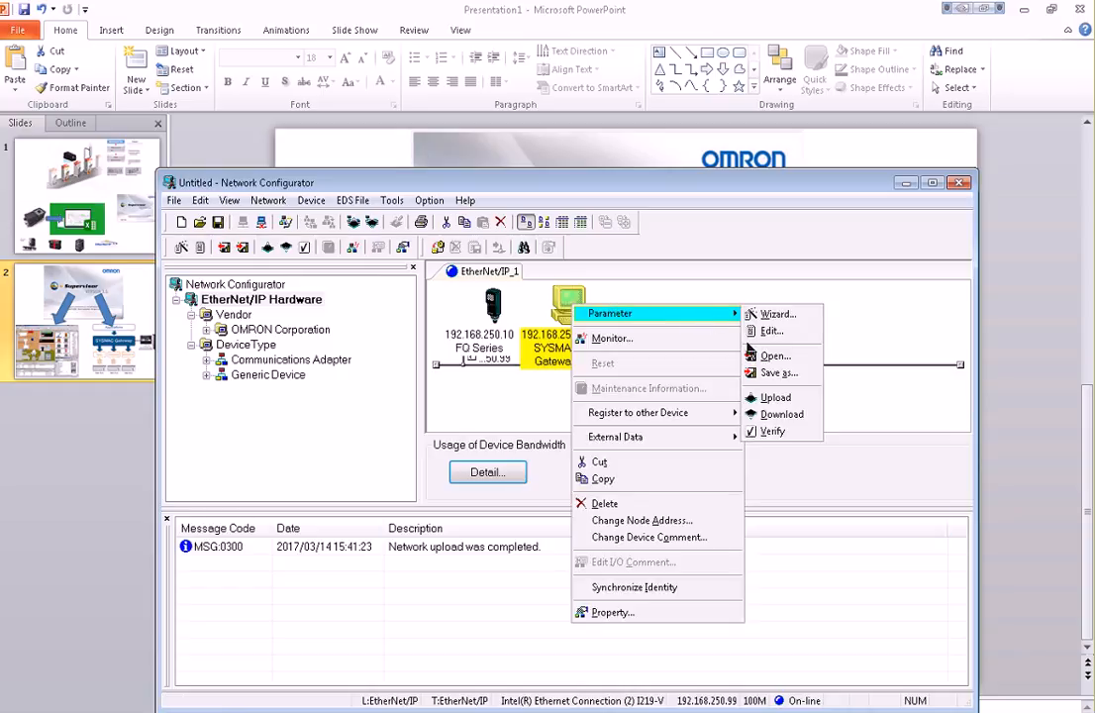
pyautogui.click(755, 415)
pyautogui.click(584, 487)
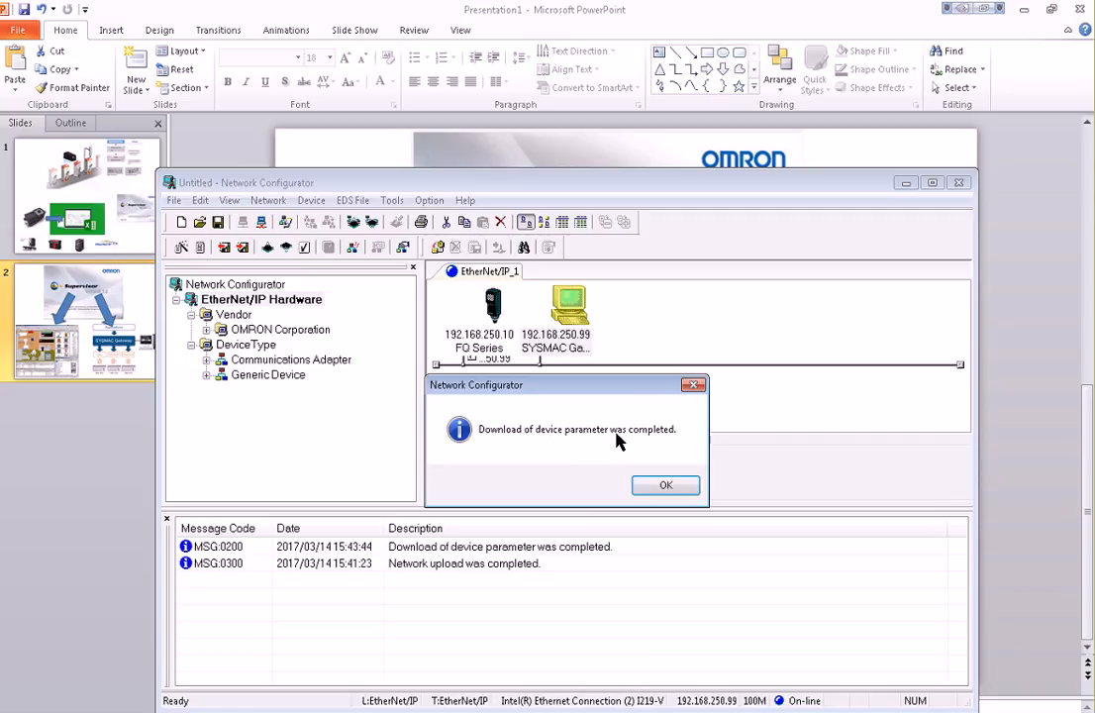
pyautogui.click(645, 488)
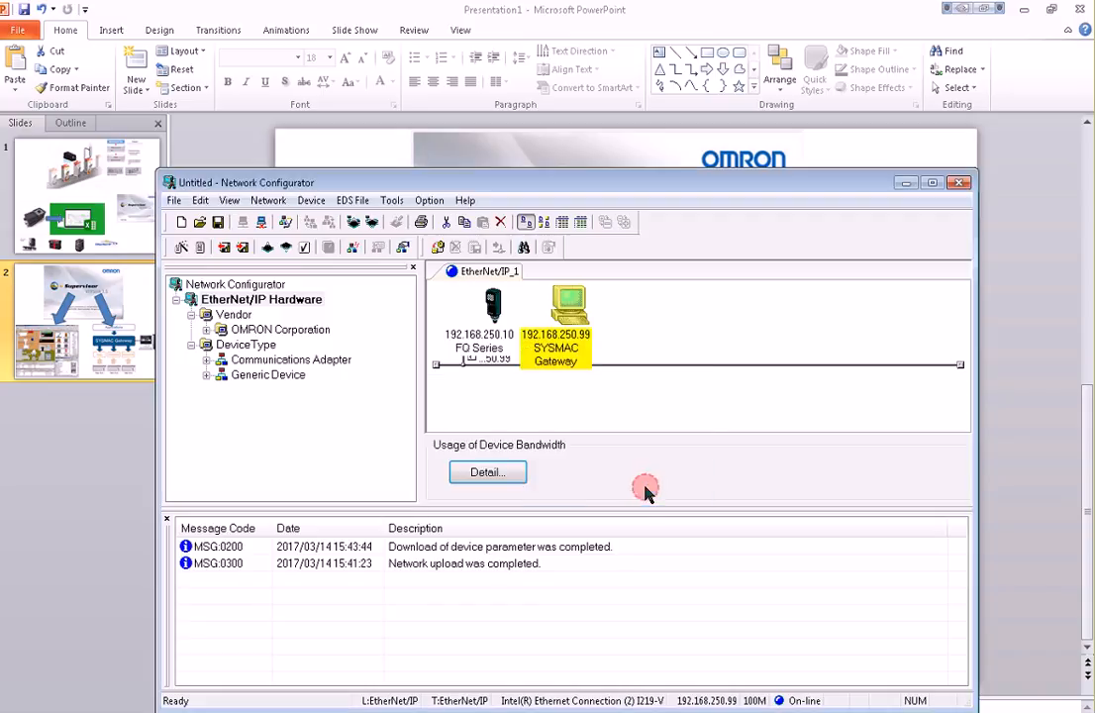
# Monitor the SYSMAC Gateway device and check the status of its connection to the FQ Series sensor
pyautogui.rightClick(567, 310)
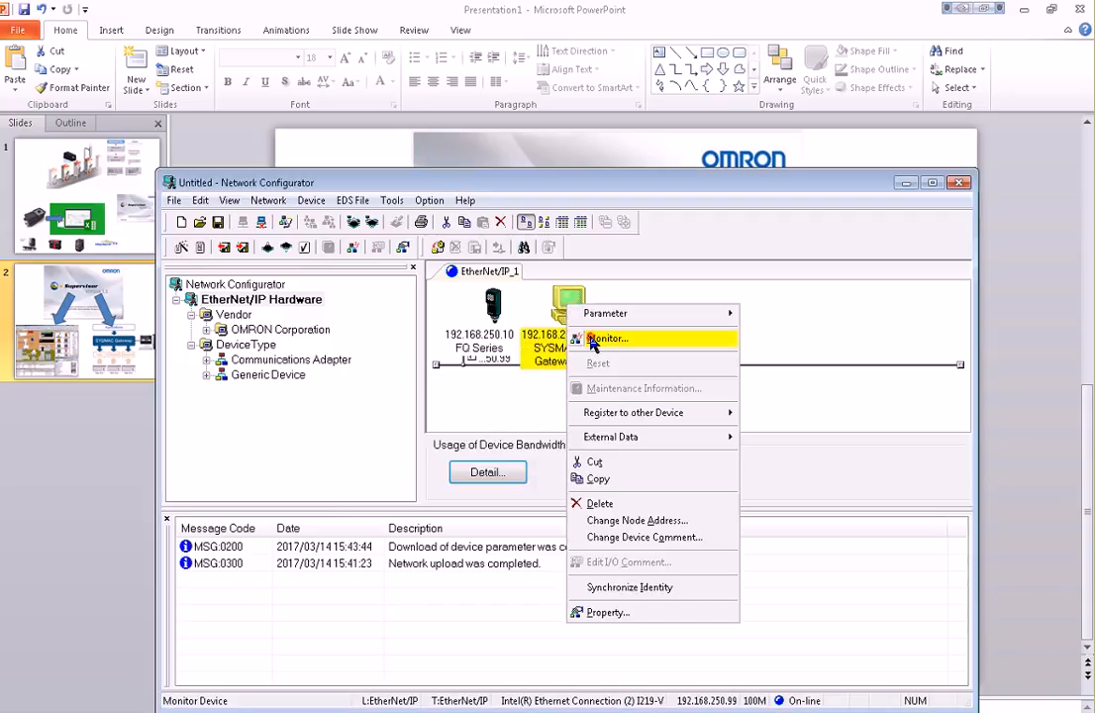
pyautogui.click(591, 339)
pyautogui.click(488, 233)
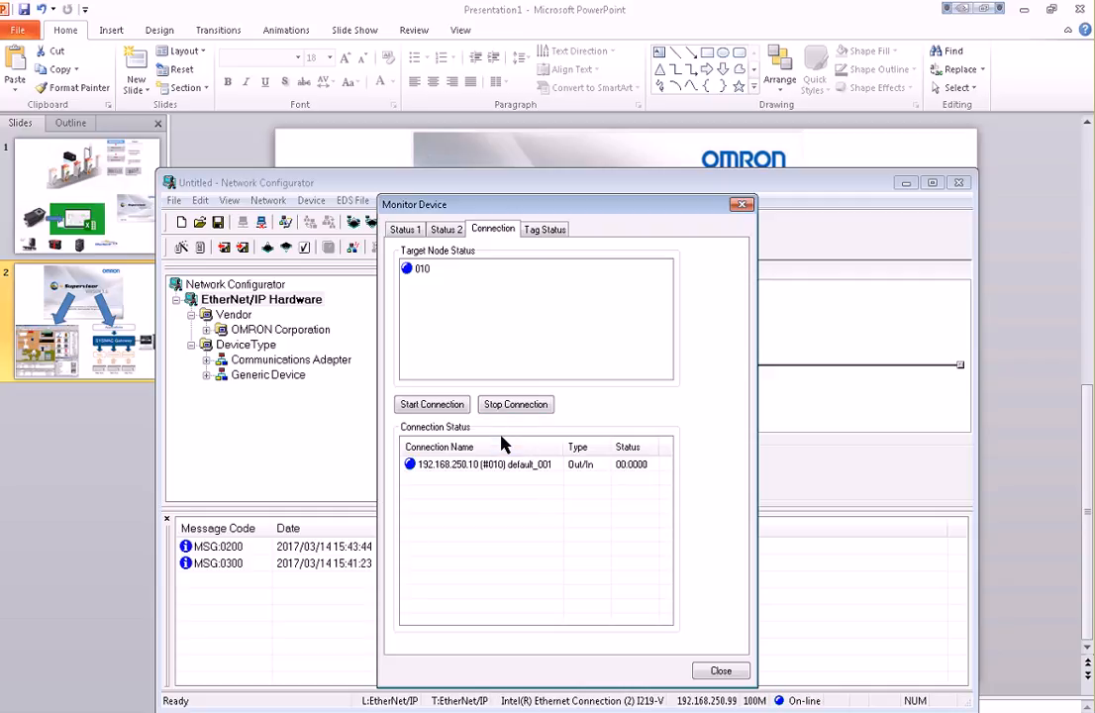
pyautogui.click(719, 669)
# Switch to SYSMAC Gateway Console and open Tag Monitor connected to SYSMAC Gateway at 192.168.250.99 with tags FQ_In and FQ_Out
pyautogui.click(3, 440)
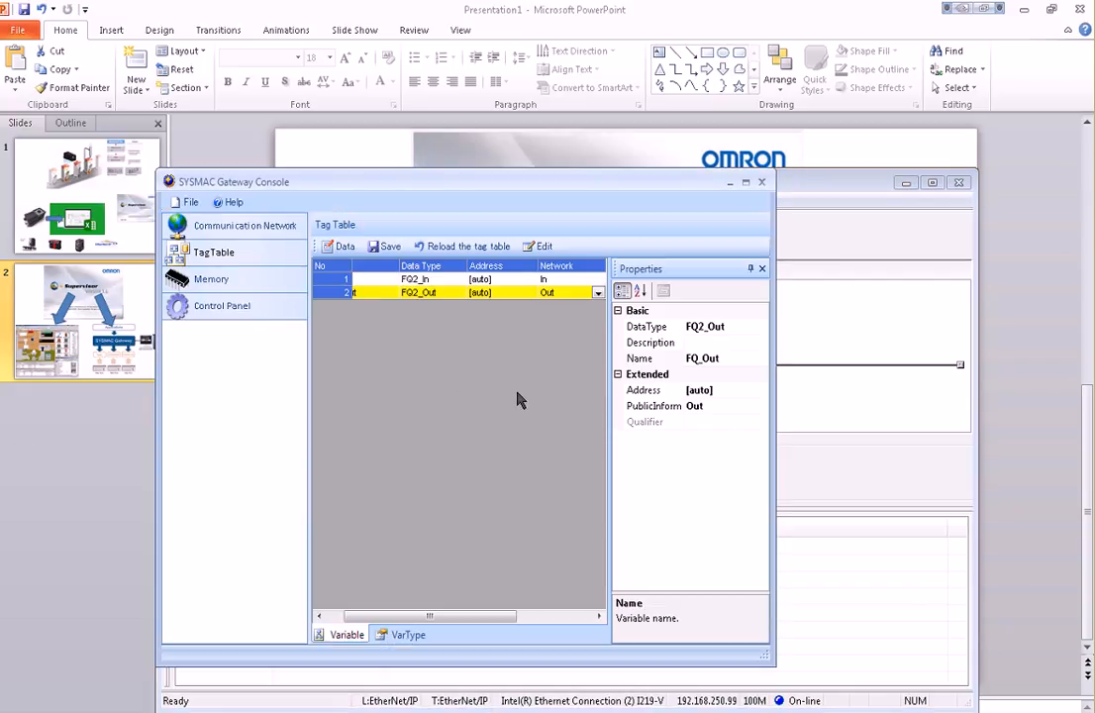
pyautogui.click(214, 311)
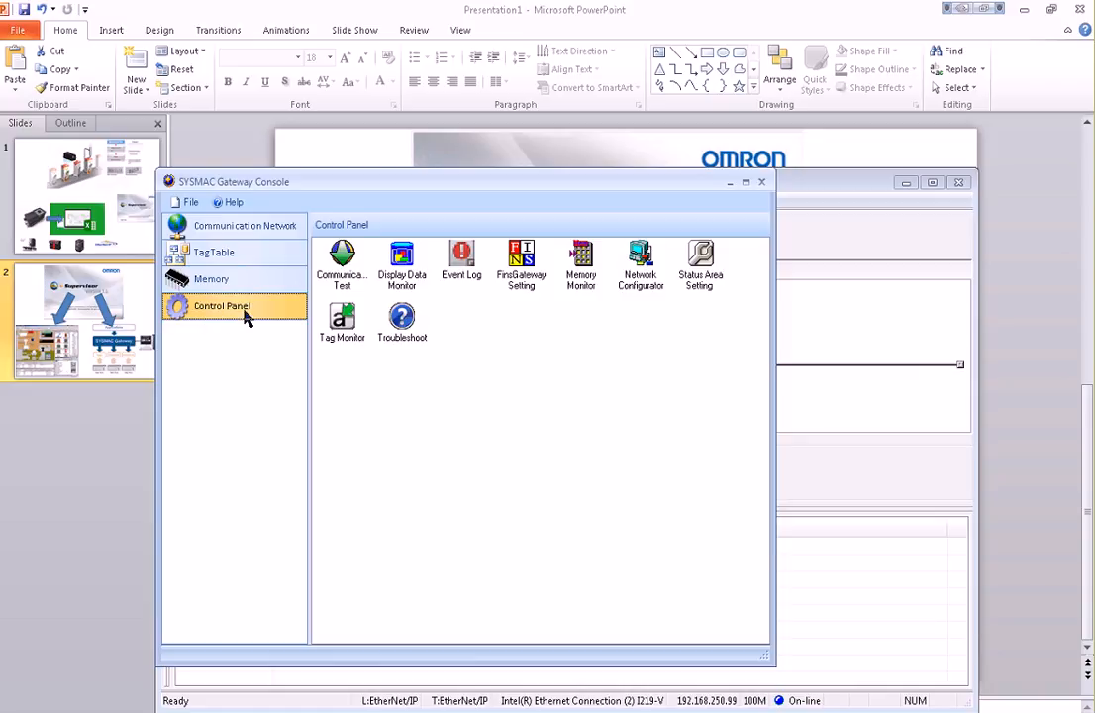
pyautogui.click(344, 334)
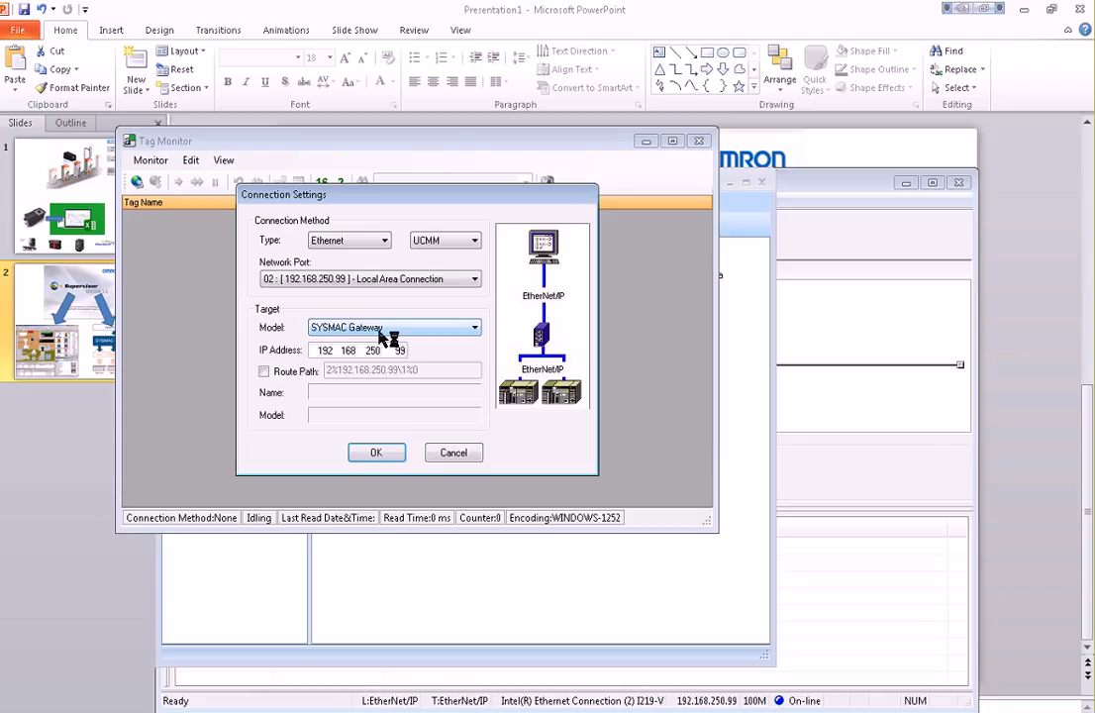
pyautogui.click(374, 454)
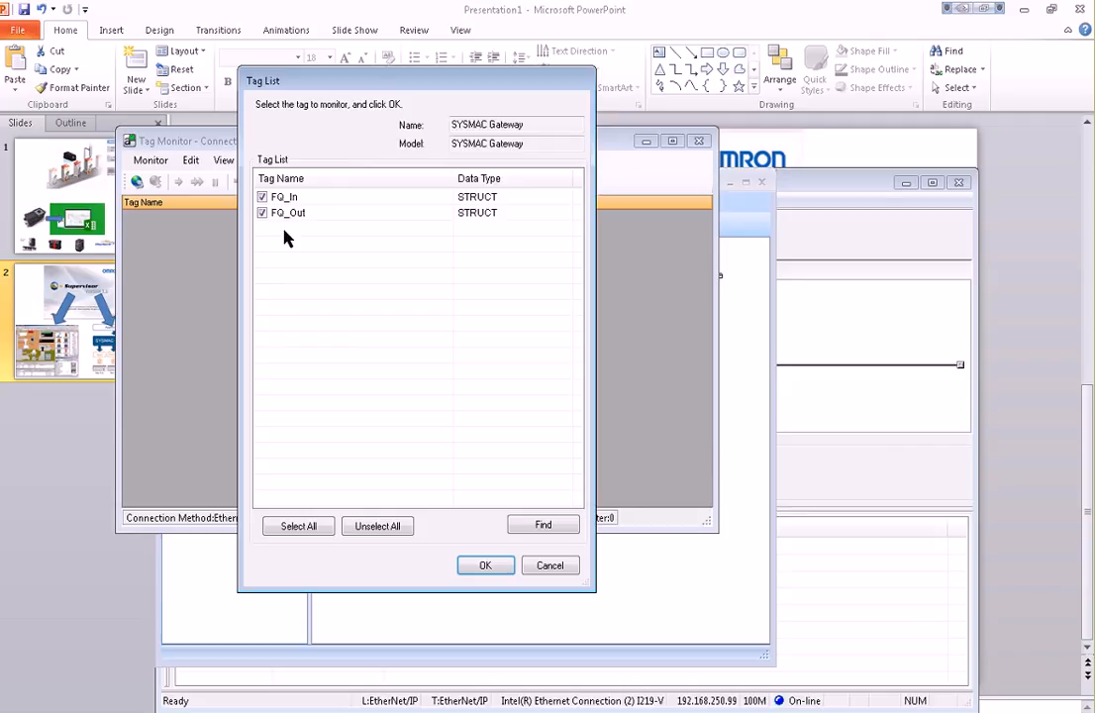
pyautogui.click(485, 566)
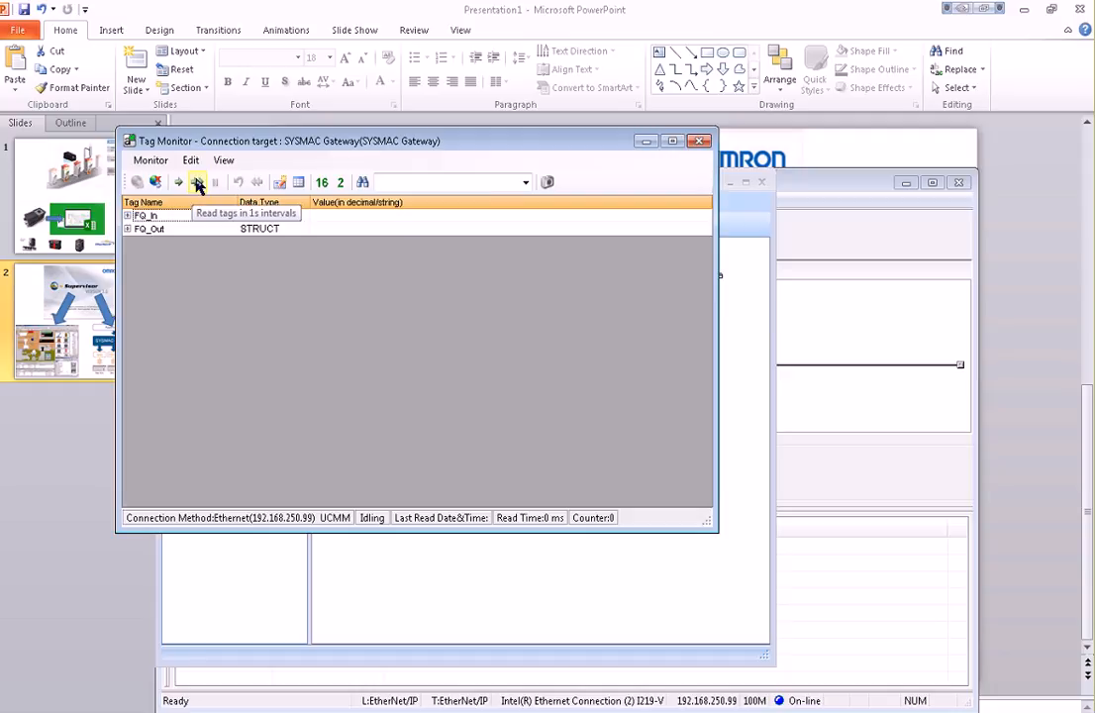
# Read the tags continuously at 1 s intervals and examine the members of FQ_In and FQ_Out, including the StatusBits
pyautogui.click(198, 183)
pyautogui.click(128, 216)
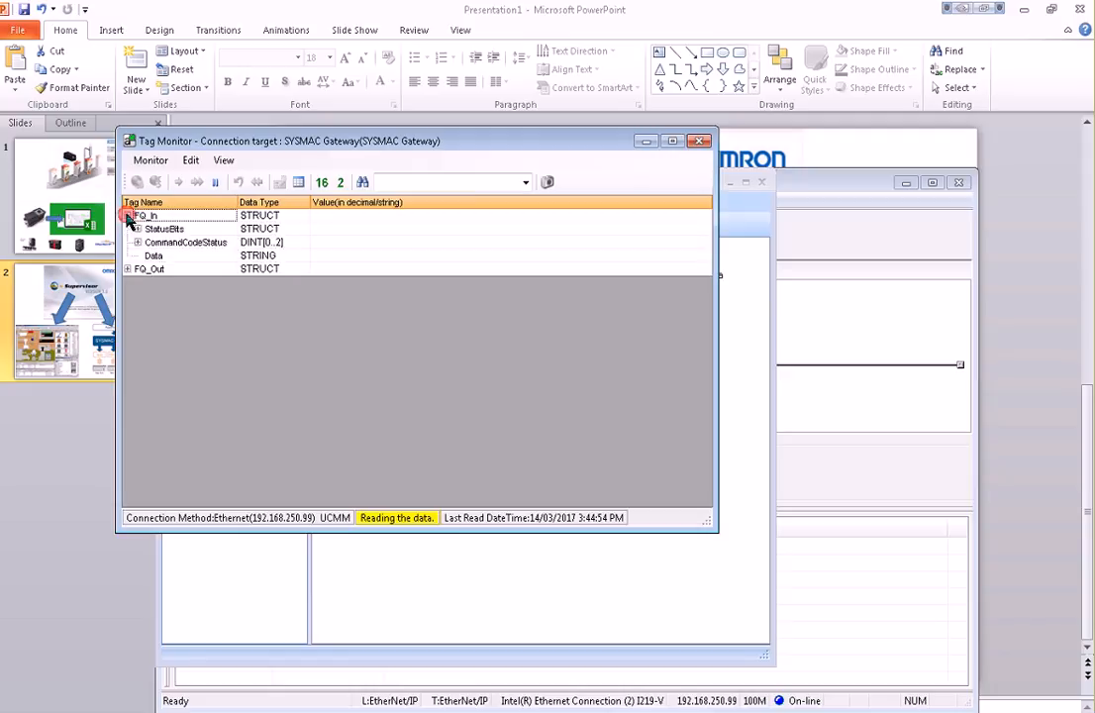
pyautogui.click(127, 269)
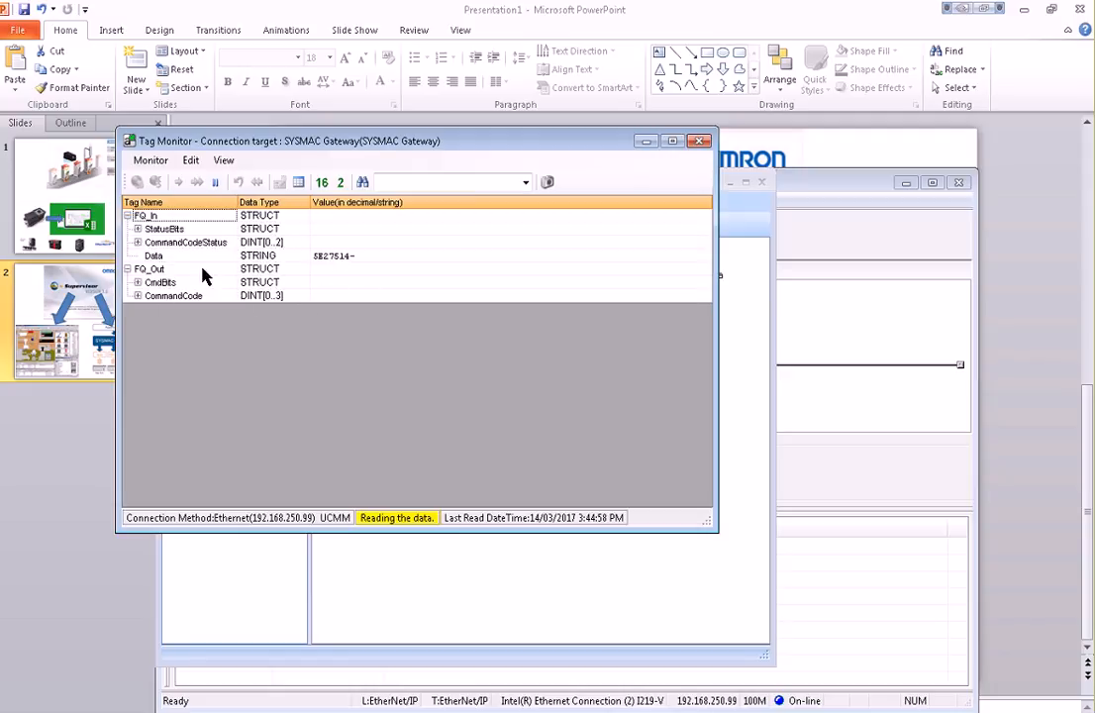
pyautogui.click(137, 228)
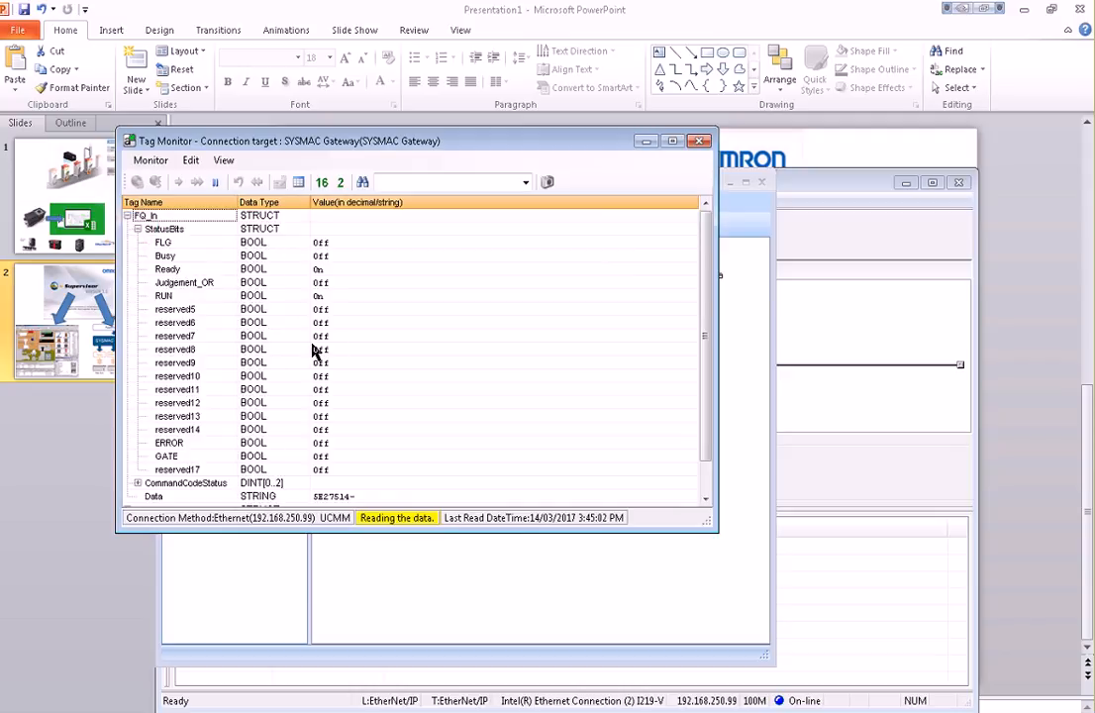
pyautogui.click(137, 228)
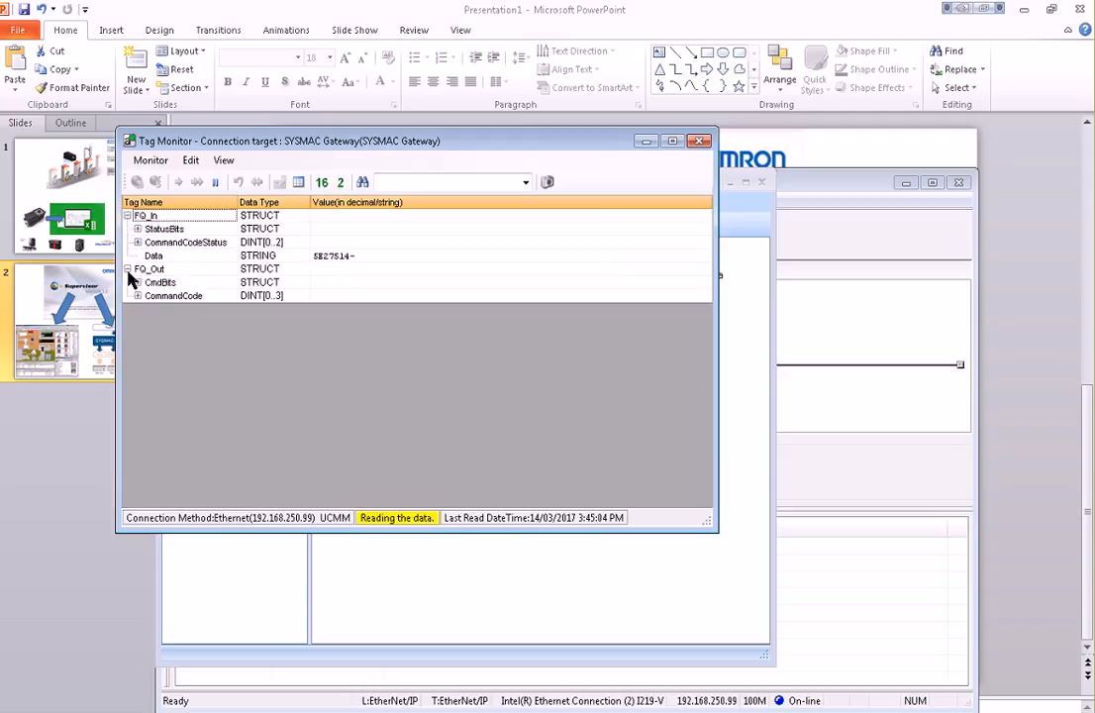
# Set the TRIG bit in the CmdBits of FQ_Out to On and write the change to the gateway
pyautogui.click(138, 282)
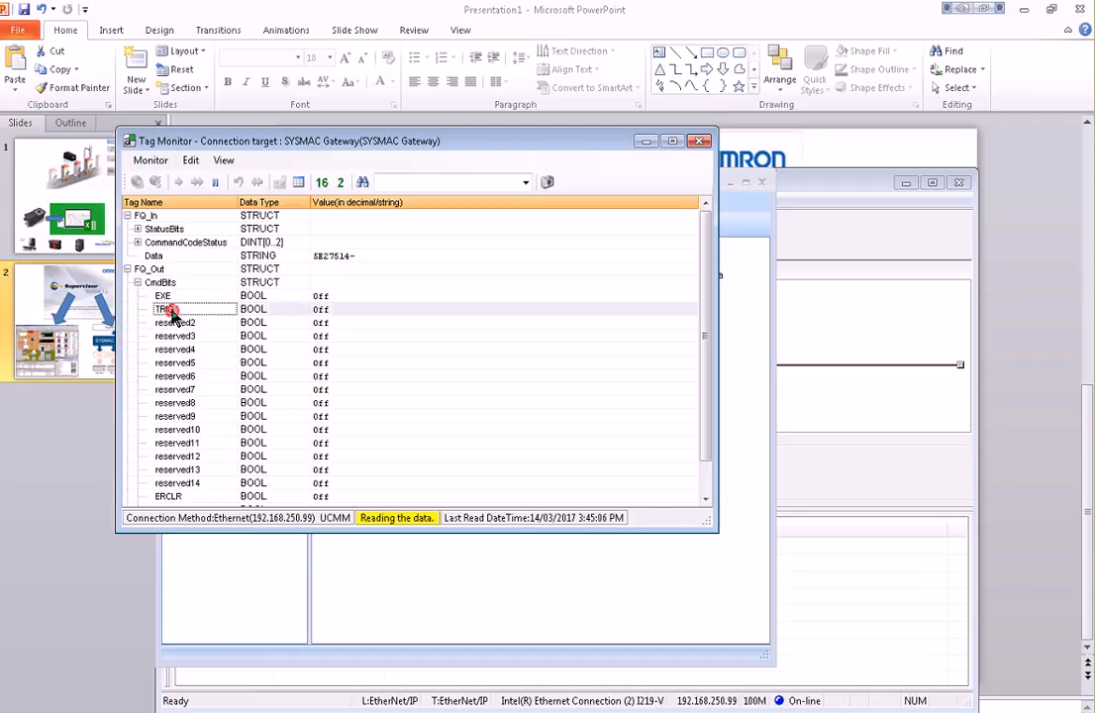
pyautogui.click(322, 310)
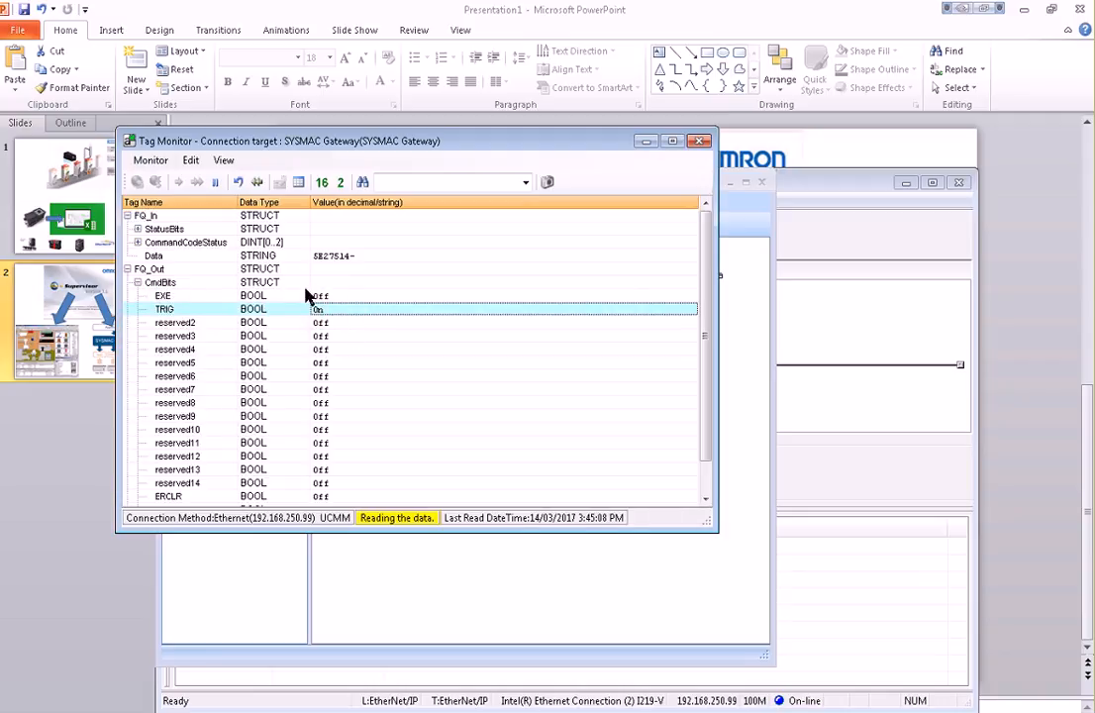
pyautogui.click(258, 184)
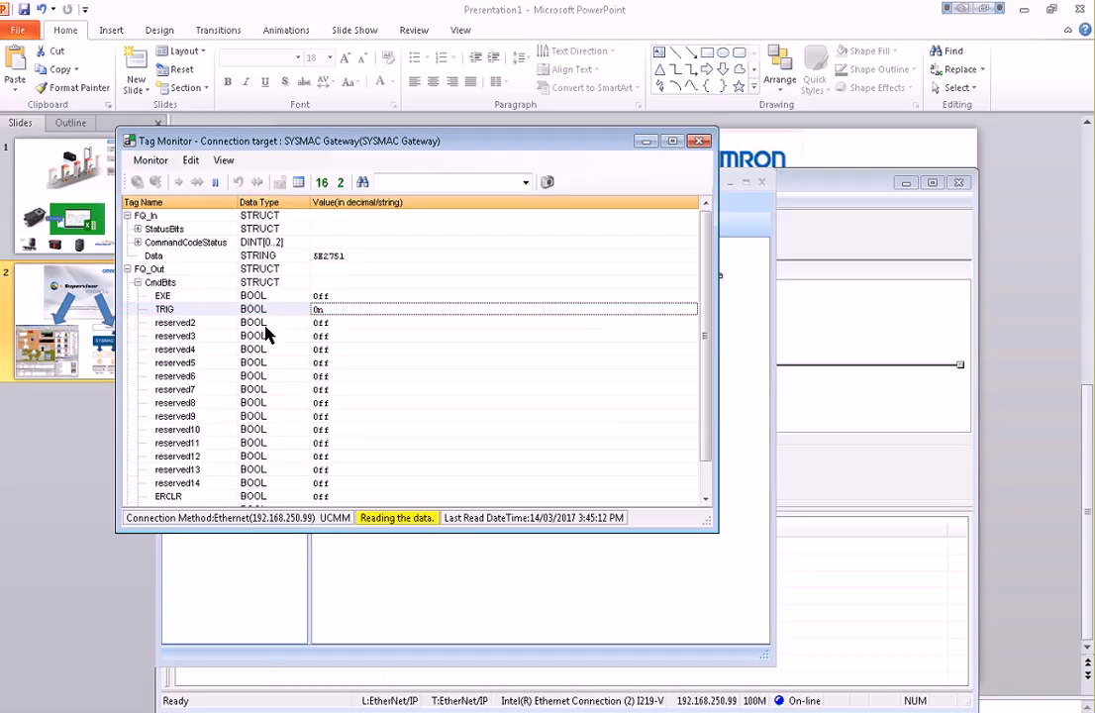